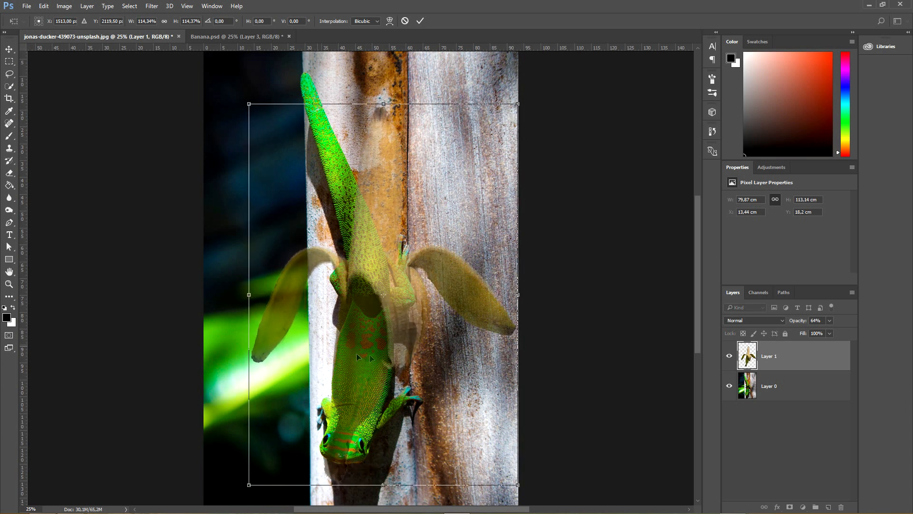
Scale the banana layer to about 120%, position it over the gecko, apply the transform, and restore its opacity to 100%
{"action": "left_click_drag", "start_coordinate": [364, 355], "coordinate": [370, 344]}
{"action": "left_click_drag", "start_coordinate": [523, 92], "coordinate": [529, 84]}
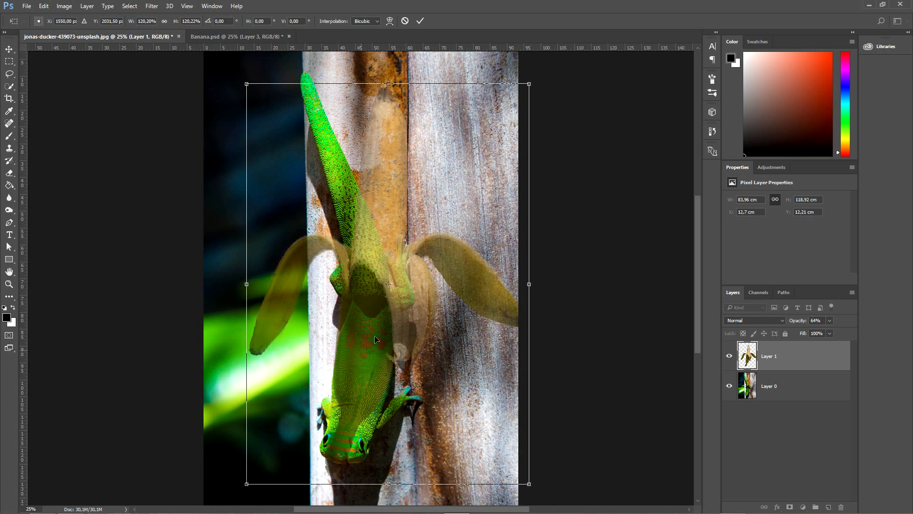
{"action": "key", "text": "a"}
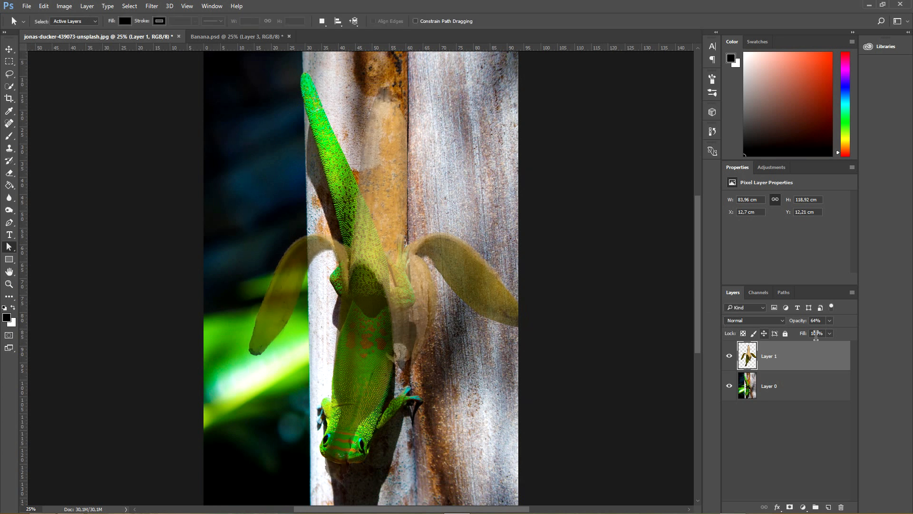
{"action": "left_click", "coordinate": [830, 321]}
{"action": "left_click_drag", "start_coordinate": [829, 331], "coordinate": [861, 333]}
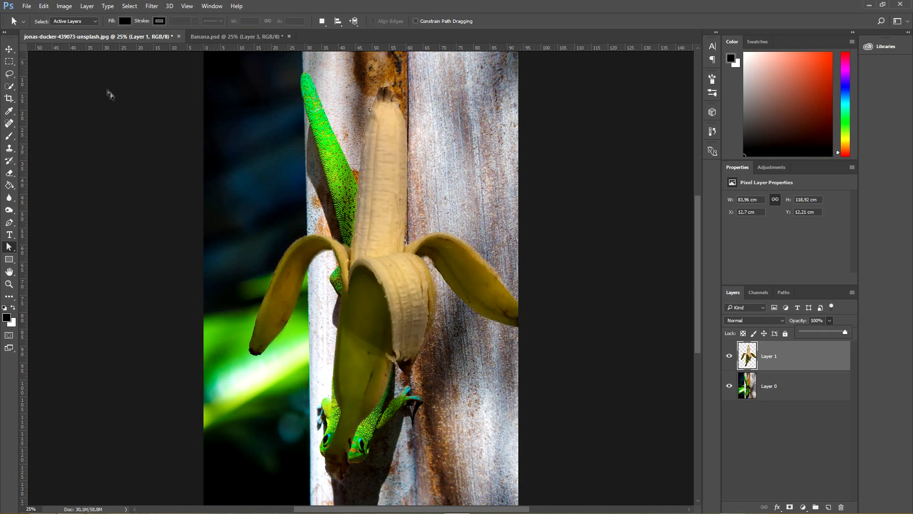
Warp the banana layer, bending its upper part toward the gecko's tail and adjusting the peel over the body, and apply the warp
{"action": "left_click", "coordinate": [43, 5]}
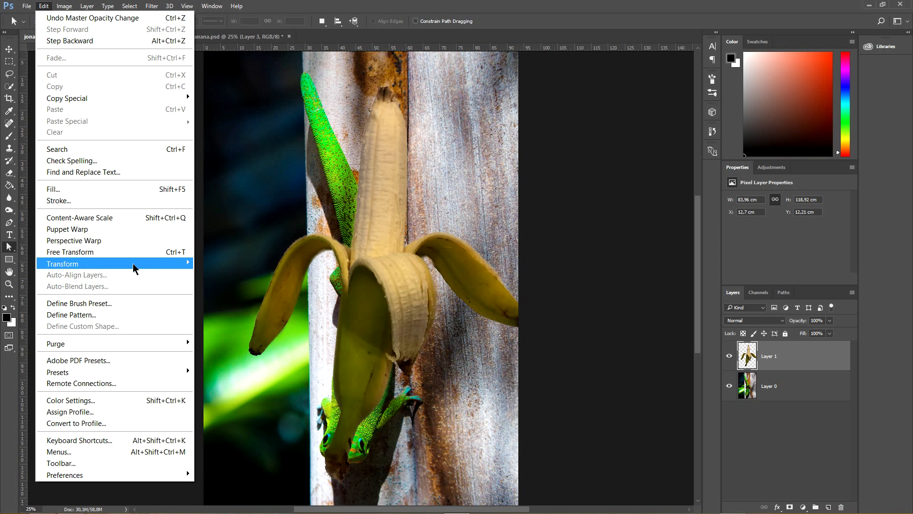
{"action": "mouse_move", "coordinate": [133, 264]}
{"action": "left_click", "coordinate": [234, 335]}
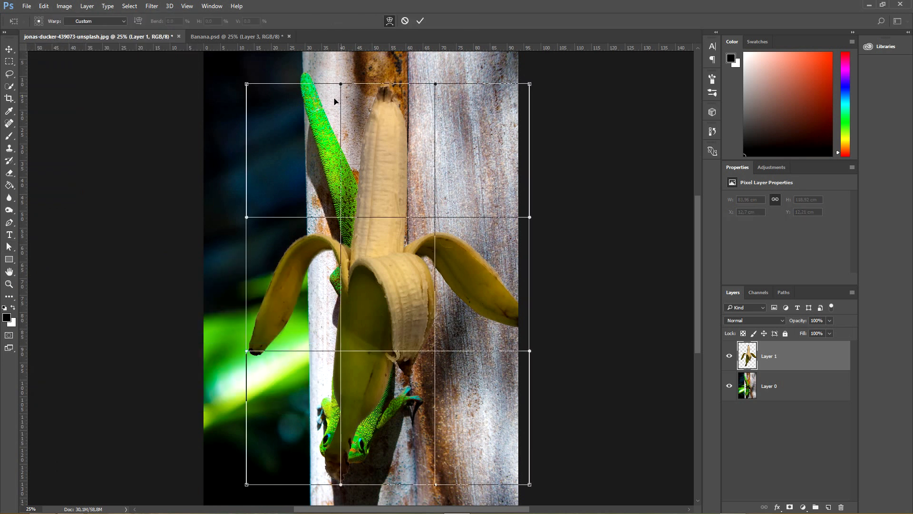
{"action": "left_click_drag", "start_coordinate": [329, 102], "coordinate": [326, 103]}
{"action": "left_click_drag", "start_coordinate": [428, 113], "coordinate": [418, 129]}
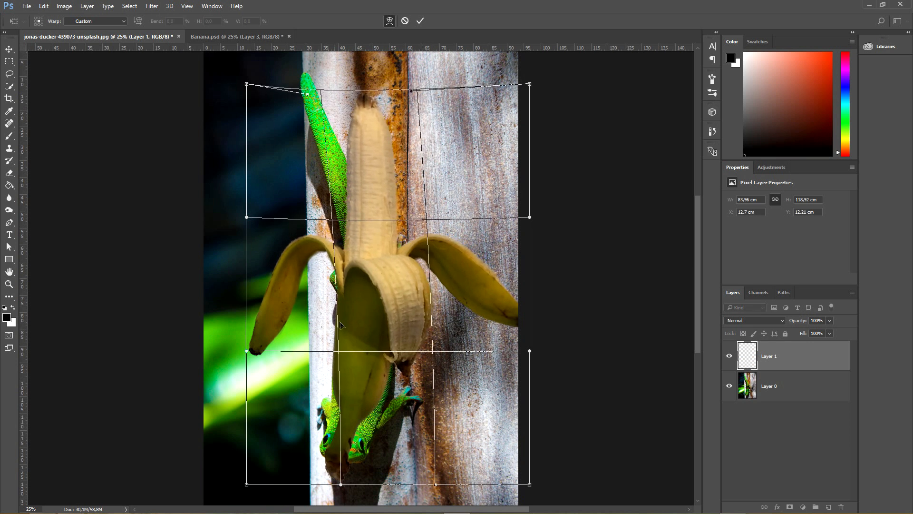
{"action": "left_click_drag", "start_coordinate": [339, 318], "coordinate": [350, 319]}
{"action": "key", "text": "a"}
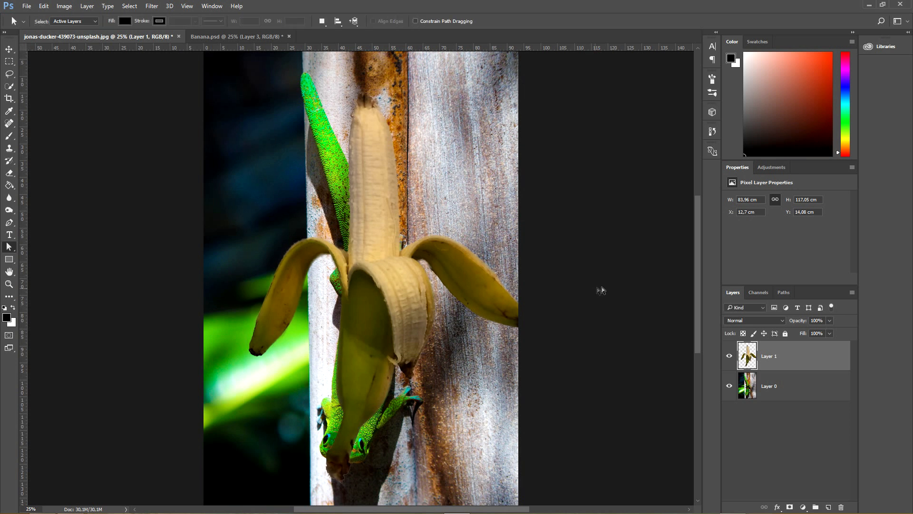
Add a layer mask to the banana layer while its opacity is lowered, and set the opacity back to 100%
{"action": "left_click", "coordinate": [830, 321]}
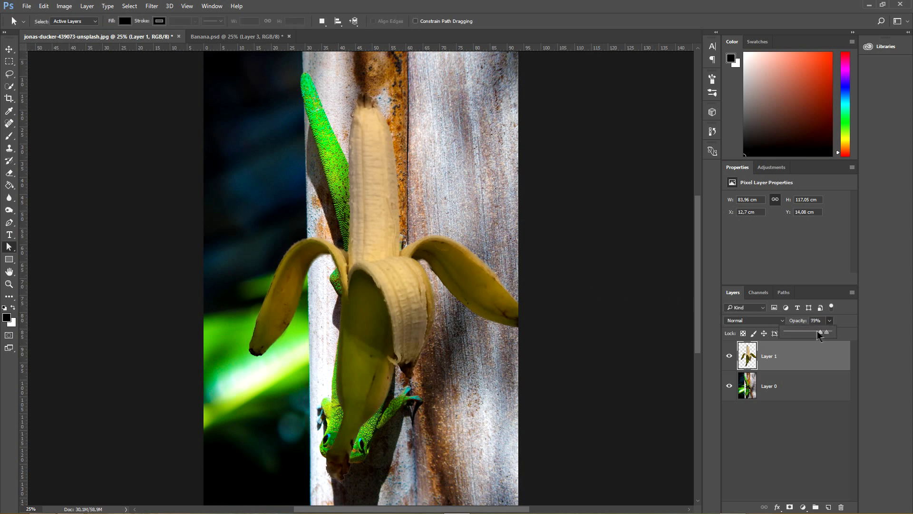
{"action": "left_click", "coordinate": [789, 508]}
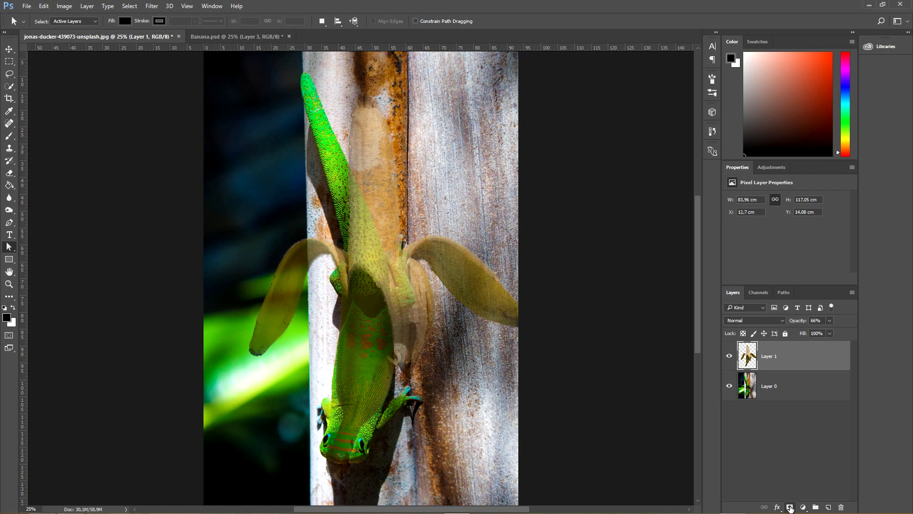
{"action": "left_click", "coordinate": [830, 321]}
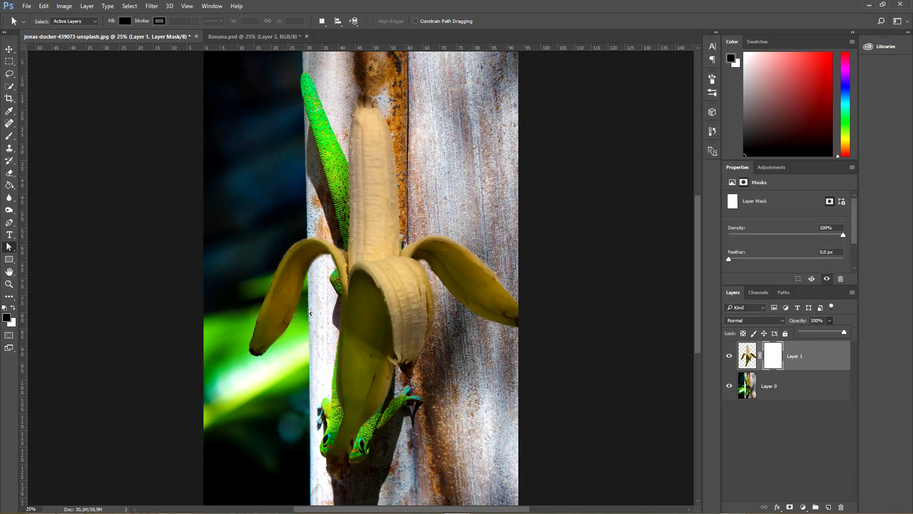
Paint the banana's mask with a 600 px brush, using black to hide the peel over the gecko's head and white to refine the blend
{"action": "key", "text": "b"}
{"action": "key", "text": "bracketright"}
{"action": "key", "text": "bracketright"}
{"action": "key", "text": "bracketright"}
{"action": "key", "text": "bracketright"}
{"action": "key", "text": "bracketright"}
{"action": "mouse_move", "coordinate": [310, 433]}
{"action": "left_mouse_down"}
{"action": "mouse_move", "coordinate": [349, 447]}
{"action": "mouse_move", "coordinate": [376, 441]}
{"action": "mouse_move", "coordinate": [362, 399]}
{"action": "mouse_move", "coordinate": [333, 395]}
{"action": "mouse_move", "coordinate": [375, 423]}
{"action": "mouse_move", "coordinate": [336, 399]}
{"action": "mouse_move", "coordinate": [396, 404]}
{"action": "left_mouse_up"}
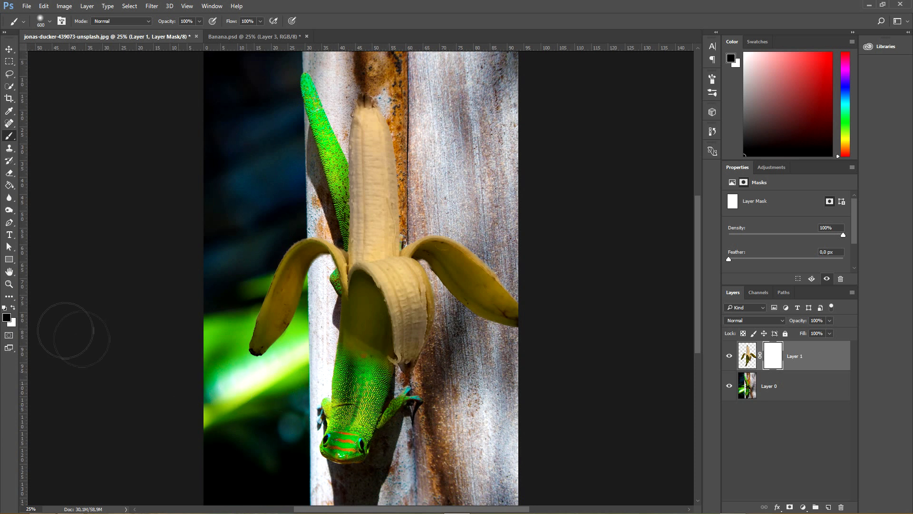
{"action": "left_click", "coordinate": [13, 309]}
{"action": "mouse_move", "coordinate": [341, 354]}
{"action": "left_mouse_down"}
{"action": "mouse_move", "coordinate": [373, 321]}
{"action": "mouse_move", "coordinate": [356, 323]}
{"action": "mouse_move", "coordinate": [374, 327]}
{"action": "mouse_move", "coordinate": [351, 323]}
{"action": "mouse_move", "coordinate": [387, 339]}
{"action": "left_mouse_up"}
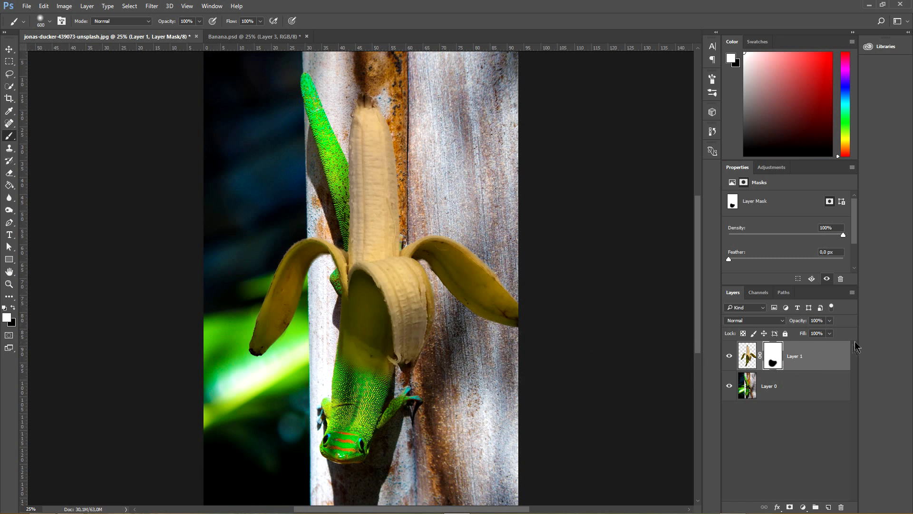
Hide the banana layer, switch to the Clone Stamp Tool, and duplicate the gecko background layer
{"action": "left_click", "coordinate": [729, 356]}
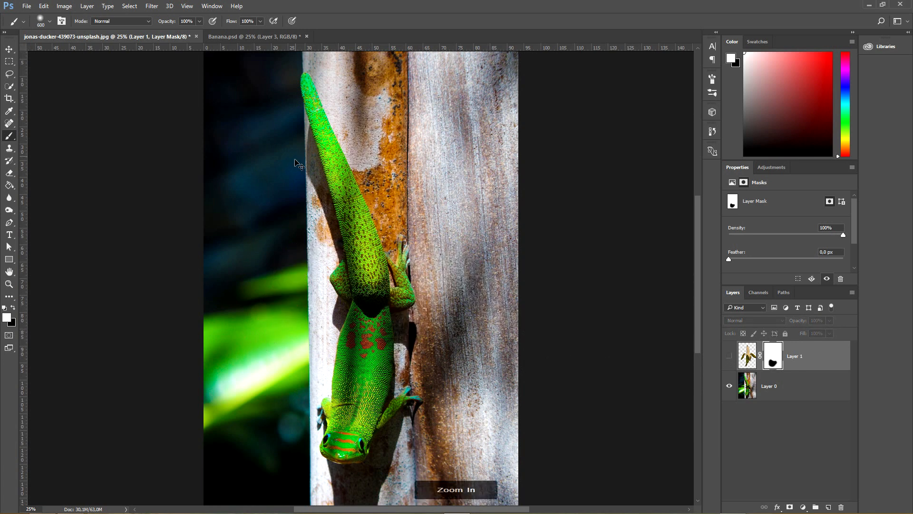
{"action": "scroll", "coordinate": [298, 165], "scroll_direction": "up", "scroll_amount": 3}
{"action": "key", "text": "space"}
{"action": "left_click_drag", "start_coordinate": [369, 172], "coordinate": [368, 362]}
{"action": "left_click_drag", "start_coordinate": [344, 152], "coordinate": [343, 283]}
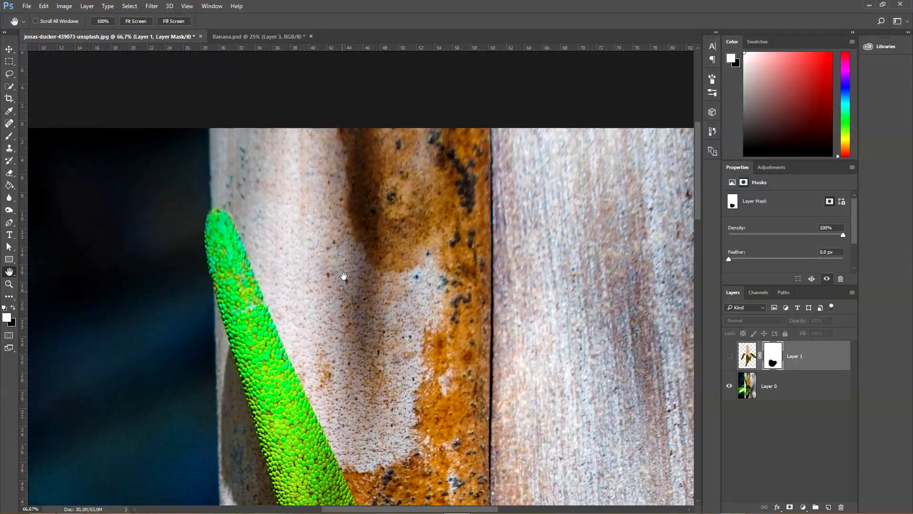
{"action": "key", "text": "ctrl+minus"}
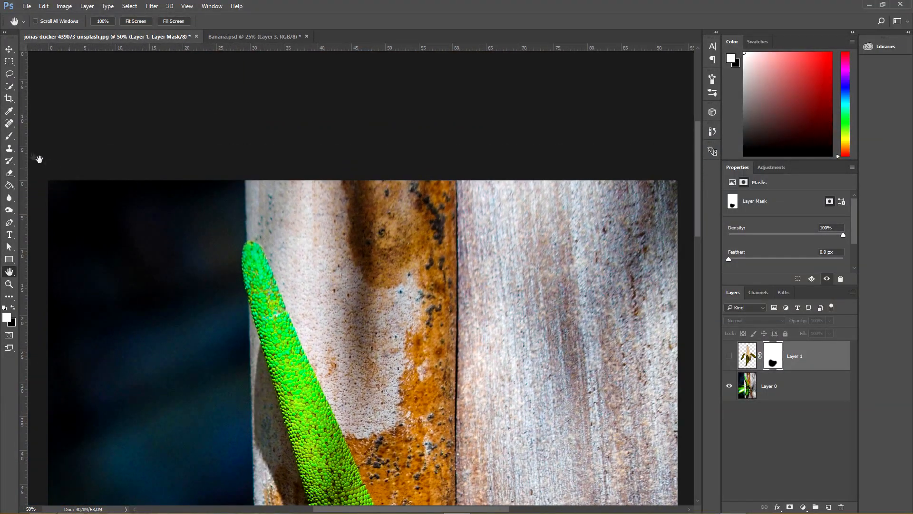
{"action": "left_click", "coordinate": [8, 151]}
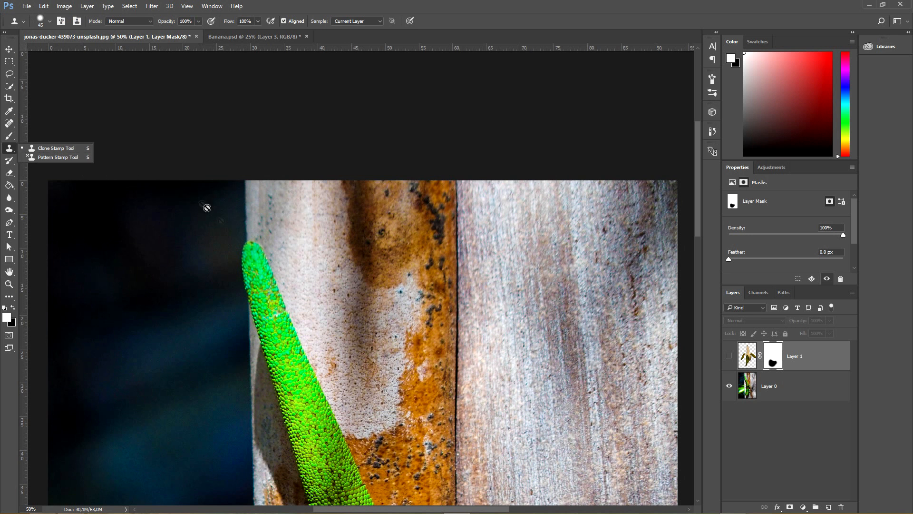
{"action": "left_click", "coordinate": [761, 390]}
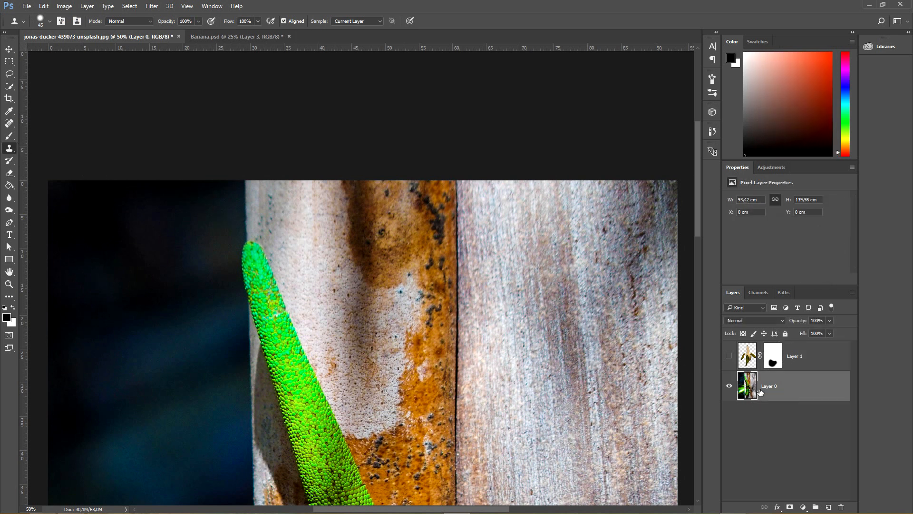
{"action": "key", "text": "ctrl+j"}
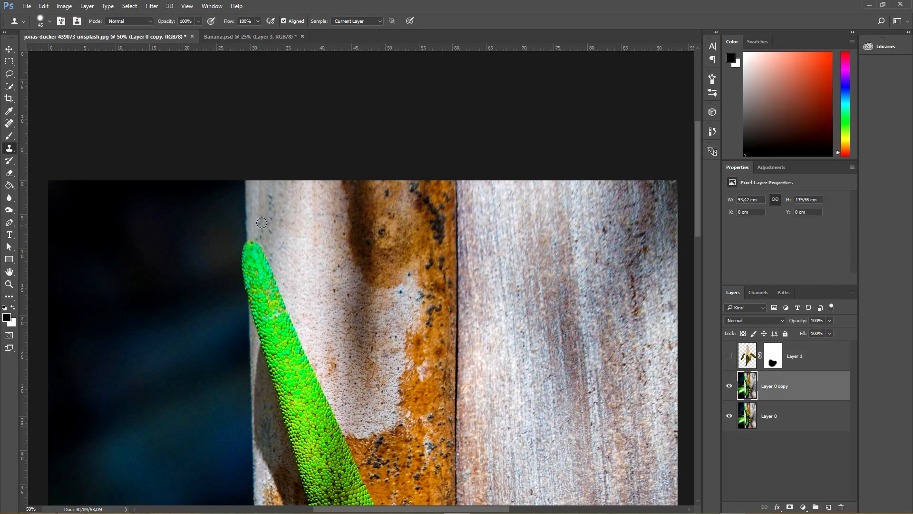
Clone the trunk's edge over the tip of the gecko's tail with a 125 px brush
{"action": "key", "text": "bracketright"}
{"action": "key", "text": "bracketright"}
{"action": "left_click", "coordinate": [245, 203], "text": "alt"}
{"action": "left_click_drag", "start_coordinate": [247, 246], "coordinate": [246, 253]}
{"action": "left_click", "coordinate": [247, 241], "text": "alt"}
{"action": "left_click", "coordinate": [247, 244], "text": "alt"}
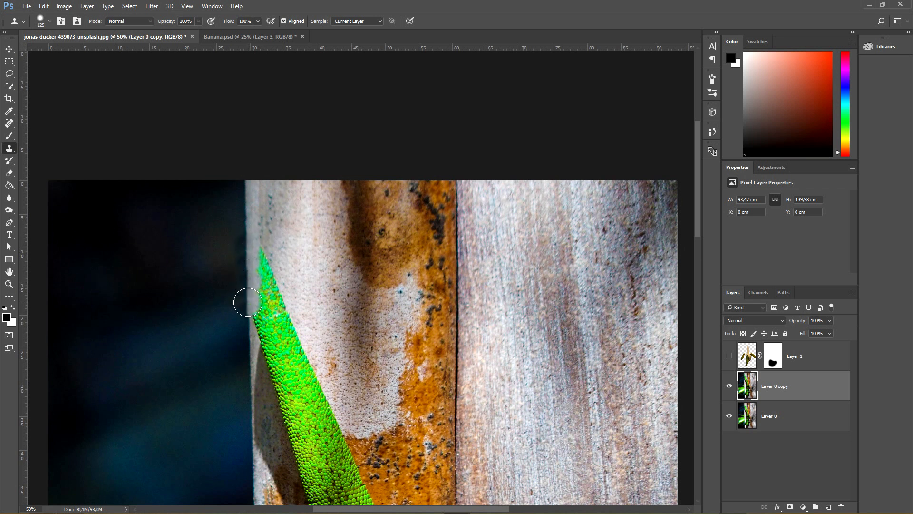
{"action": "mouse_move", "coordinate": [249, 303]}
{"action": "left_mouse_down"}
{"action": "mouse_move", "coordinate": [249, 371]}
{"action": "mouse_move", "coordinate": [250, 318]}
{"action": "left_mouse_up"}
{"action": "left_click", "coordinate": [248, 201], "text": "alt"}
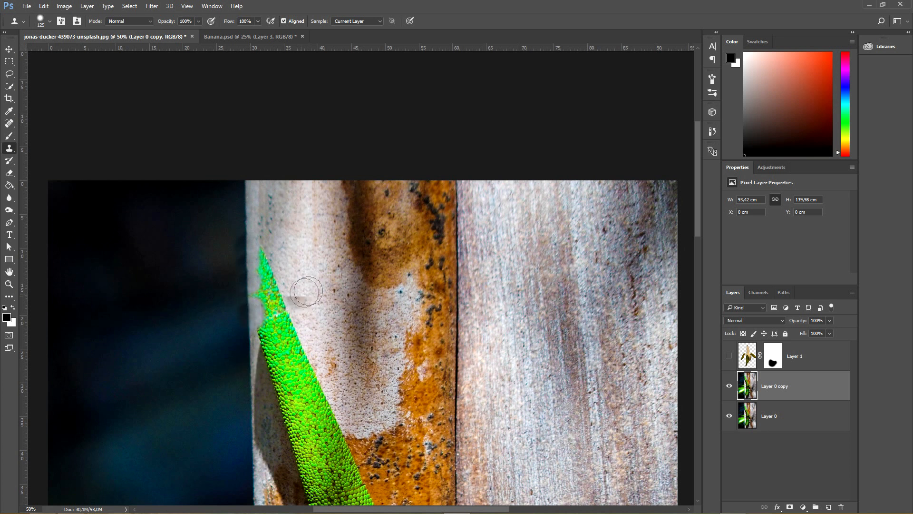
Clone pale bark from above over the upper part of the gecko's tail, continuing down along the trunk
{"action": "left_click", "coordinate": [267, 198], "text": "alt"}
{"action": "mouse_move", "coordinate": [267, 260]}
{"action": "left_mouse_down"}
{"action": "mouse_move", "coordinate": [264, 306]}
{"action": "mouse_move", "coordinate": [273, 277]}
{"action": "mouse_move", "coordinate": [267, 312]}
{"action": "mouse_move", "coordinate": [278, 312]}
{"action": "mouse_move", "coordinate": [269, 320]}
{"action": "mouse_move", "coordinate": [269, 300]}
{"action": "mouse_move", "coordinate": [267, 333]}
{"action": "mouse_move", "coordinate": [282, 326]}
{"action": "mouse_move", "coordinate": [270, 343]}
{"action": "mouse_move", "coordinate": [282, 345]}
{"action": "mouse_move", "coordinate": [273, 386]}
{"action": "left_mouse_up"}
{"action": "left_click", "coordinate": [272, 218], "text": "alt"}
{"action": "mouse_move", "coordinate": [297, 343]}
{"action": "left_mouse_down"}
{"action": "mouse_move", "coordinate": [304, 385]}
{"action": "mouse_move", "coordinate": [270, 396]}
{"action": "left_mouse_up"}
{"action": "left_click_drag", "start_coordinate": [699, 190], "coordinate": [699, 257]}
{"action": "mouse_move", "coordinate": [305, 152]}
{"action": "left_mouse_down"}
{"action": "mouse_move", "coordinate": [271, 143]}
{"action": "mouse_move", "coordinate": [283, 154]}
{"action": "mouse_move", "coordinate": [318, 143]}
{"action": "mouse_move", "coordinate": [284, 166]}
{"action": "mouse_move", "coordinate": [269, 162]}
{"action": "mouse_move", "coordinate": [268, 185]}
{"action": "mouse_move", "coordinate": [313, 175]}
{"action": "mouse_move", "coordinate": [332, 183]}
{"action": "mouse_move", "coordinate": [359, 166]}
{"action": "mouse_move", "coordinate": [347, 145]}
{"action": "mouse_move", "coordinate": [361, 161]}
{"action": "left_mouse_up"}
Show the banana layer again and lower its opacity so the gecko shows through
{"action": "left_click", "coordinate": [729, 356]}
{"action": "left_click", "coordinate": [794, 356]}
{"action": "left_click", "coordinate": [829, 320]}
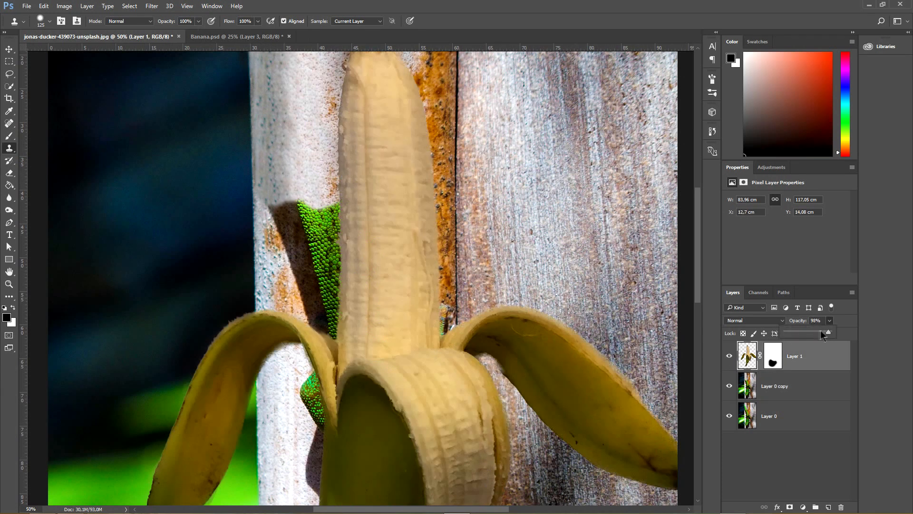
{"action": "left_click_drag", "start_coordinate": [833, 331], "coordinate": [808, 332]}
Clone bark over the tail remnants beside the banana on the duplicated background layer, reducing the brush to 60 px
{"action": "left_click", "coordinate": [809, 386]}
{"action": "mouse_move", "coordinate": [301, 203]}
{"action": "left_mouse_down"}
{"action": "mouse_move", "coordinate": [272, 214]}
{"action": "mouse_move", "coordinate": [271, 202]}
{"action": "mouse_move", "coordinate": [274, 226]}
{"action": "mouse_move", "coordinate": [271, 218]}
{"action": "mouse_move", "coordinate": [339, 207]}
{"action": "mouse_move", "coordinate": [323, 245]}
{"action": "mouse_move", "coordinate": [308, 249]}
{"action": "mouse_move", "coordinate": [291, 244]}
{"action": "mouse_move", "coordinate": [289, 216]}
{"action": "mouse_move", "coordinate": [271, 258]}
{"action": "mouse_move", "coordinate": [298, 263]}
{"action": "mouse_move", "coordinate": [272, 276]}
{"action": "mouse_move", "coordinate": [270, 296]}
{"action": "mouse_move", "coordinate": [316, 264]}
{"action": "mouse_move", "coordinate": [332, 304]}
{"action": "mouse_move", "coordinate": [280, 310]}
{"action": "mouse_move", "coordinate": [334, 347]}
{"action": "left_mouse_up"}
{"action": "key", "text": "bracketleft"}
{"action": "key", "text": "bracketleft"}
{"action": "key", "text": "bracketleft"}
{"action": "key", "text": "bracketleft"}
{"action": "key", "text": "bracketleft"}
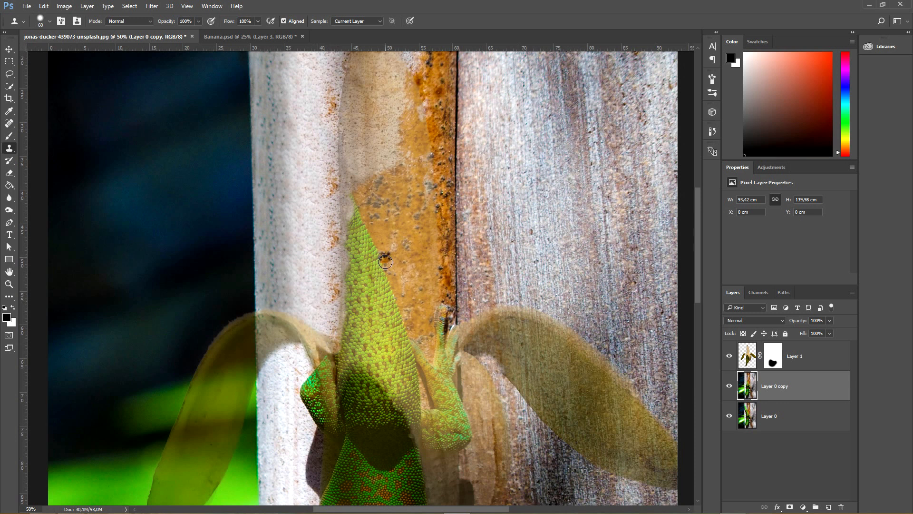
Restore the banana layer's opacity to 100% and check the whole composite
{"action": "key", "text": "ctrl+minus"}
{"action": "key", "text": "ctrl+minus"}
{"action": "key", "text": "ctrl+minus"}
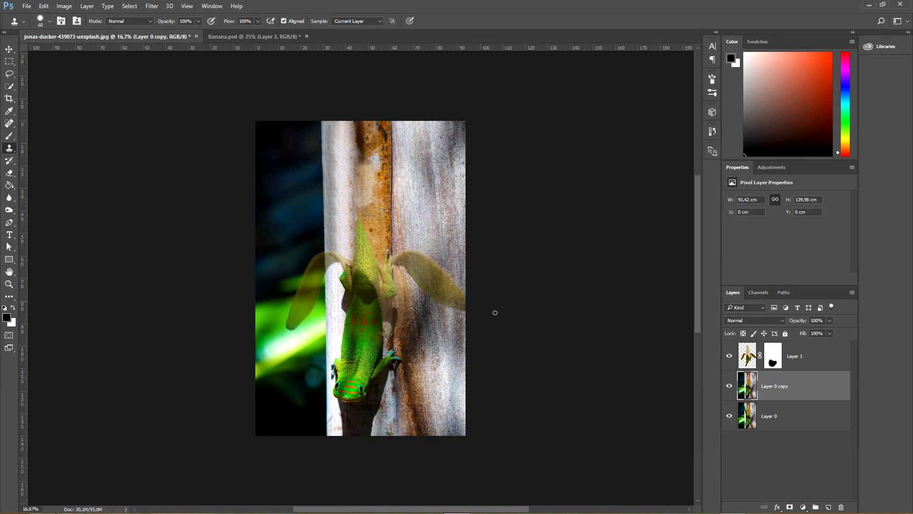
{"action": "left_click", "coordinate": [814, 359]}
{"action": "left_click_drag", "start_coordinate": [835, 332], "coordinate": [861, 332]}
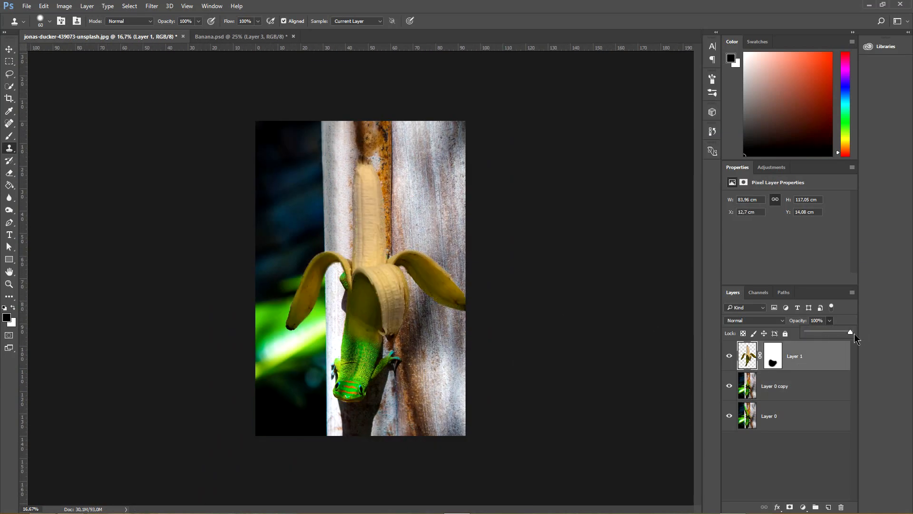
{"action": "left_click", "coordinate": [570, 346]}
{"action": "key", "text": "ctrl+plus"}
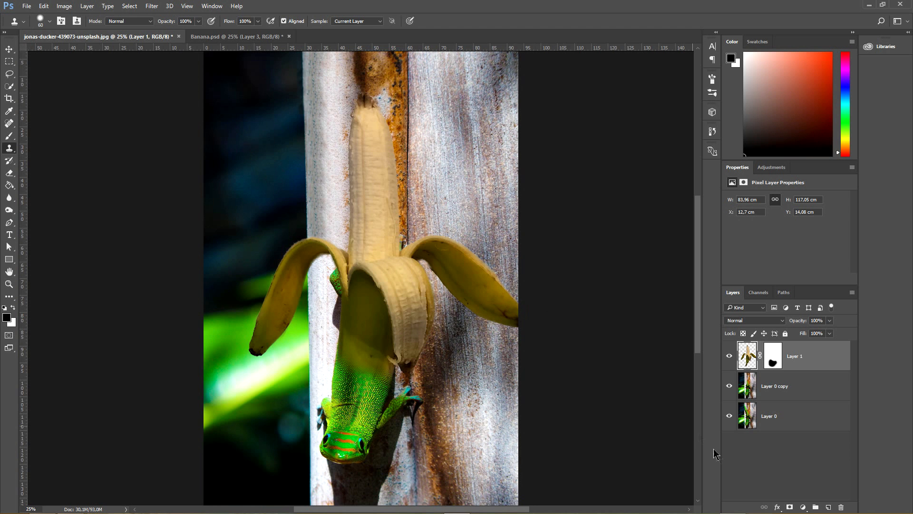
Add a Color Balance adjustment clipped to the banana layer with midtones set to +52 green
{"action": "left_click", "coordinate": [803, 507]}
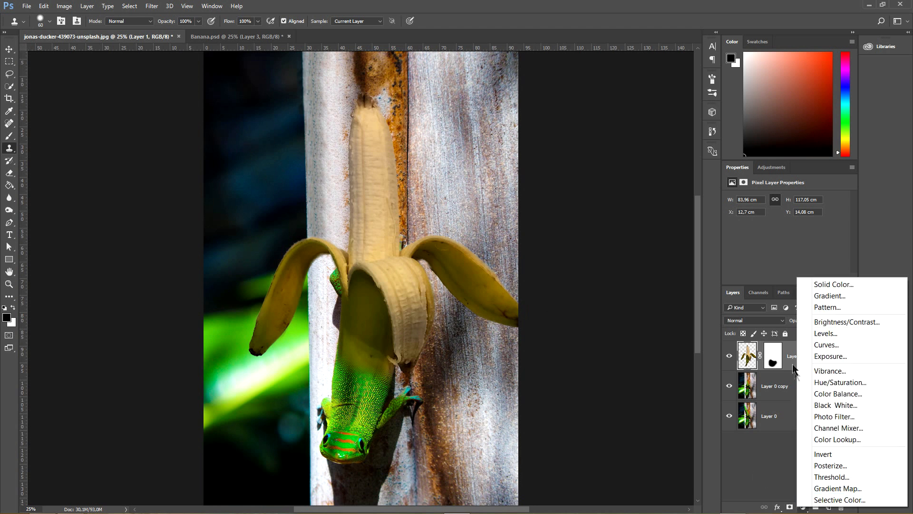
{"action": "left_click", "coordinate": [823, 392]}
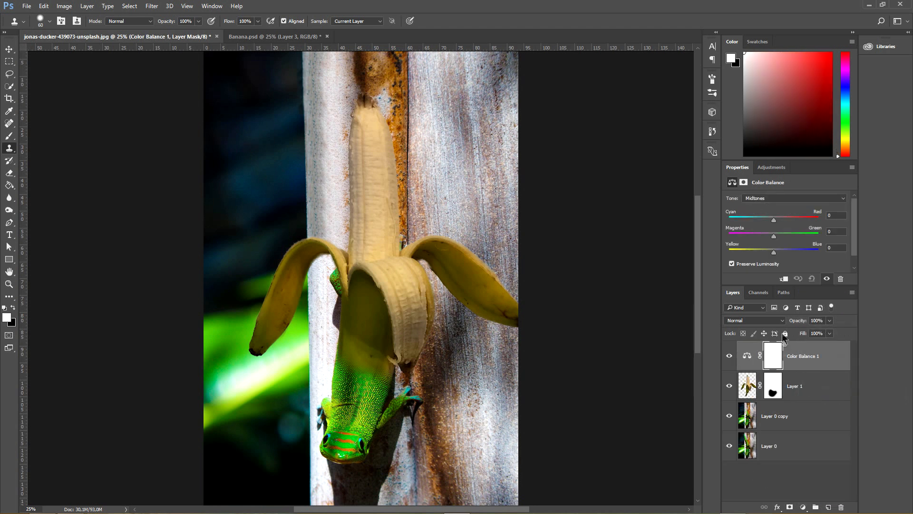
{"action": "left_click", "coordinate": [784, 279]}
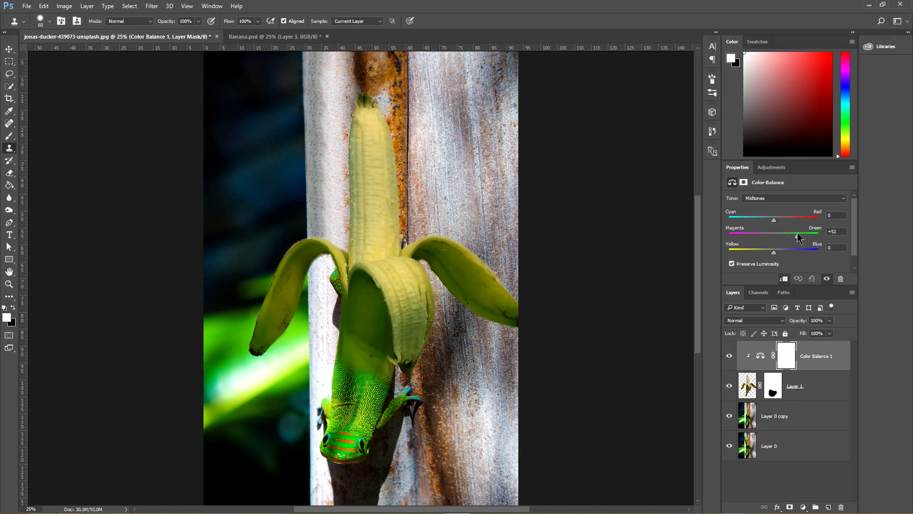
Set the Color Balance green value to +63 for the highlights and +44 for the shadows
{"action": "left_click", "coordinate": [843, 198]}
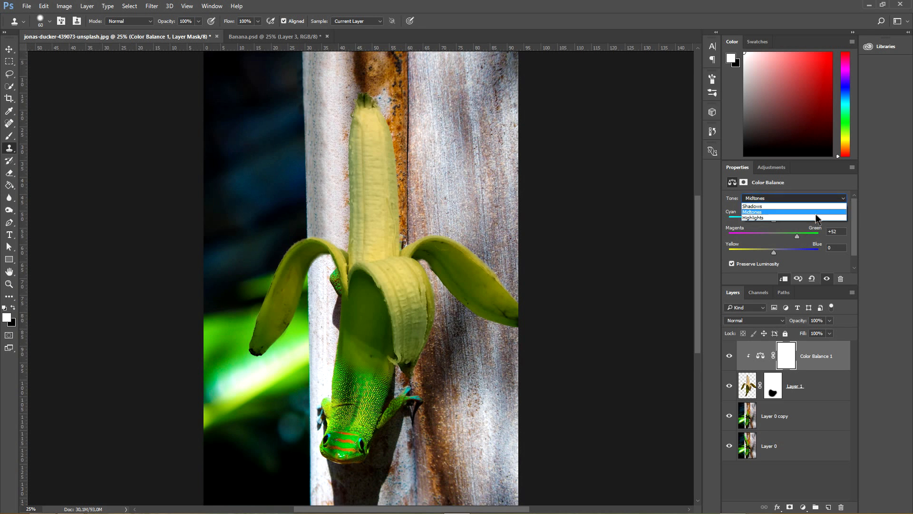
{"action": "left_click", "coordinate": [816, 218]}
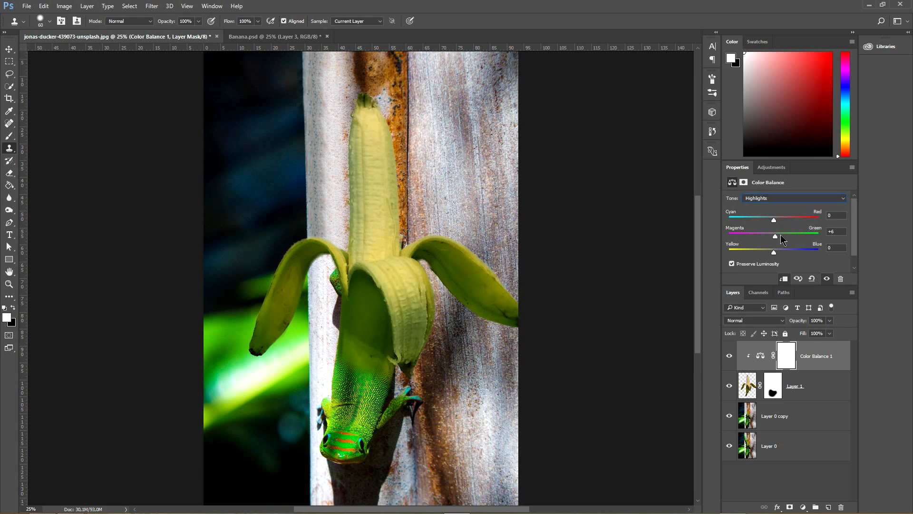
{"action": "left_click_drag", "start_coordinate": [780, 235], "coordinate": [795, 234]}
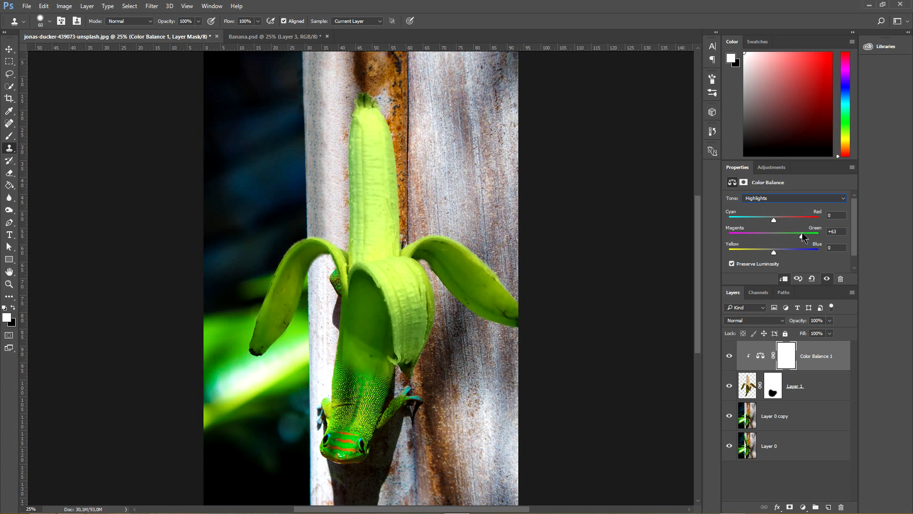
{"action": "left_click", "coordinate": [843, 199]}
{"action": "left_click", "coordinate": [831, 205]}
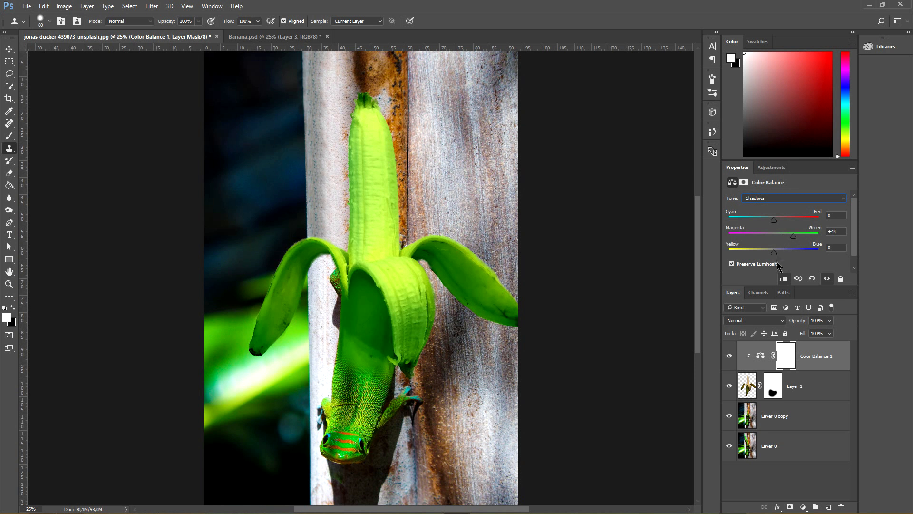
Select the banana layer's outline and paint black on the Color Balance mask over the upper banana flesh with a 600 px brush
{"action": "left_click", "coordinate": [753, 390]}
{"action": "left_click", "coordinate": [753, 390], "text": "ctrl"}
{"action": "left_click", "coordinate": [786, 356]}
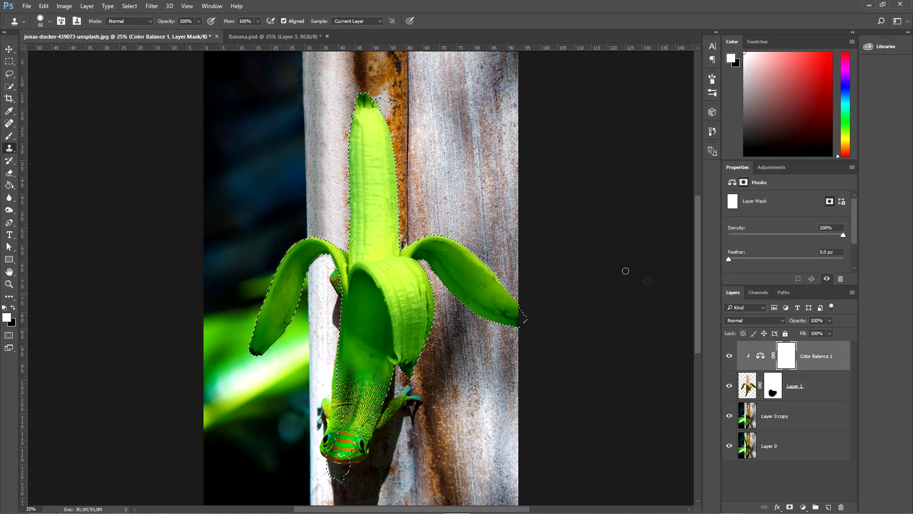
{"action": "key", "text": "b"}
{"action": "key", "text": "x"}
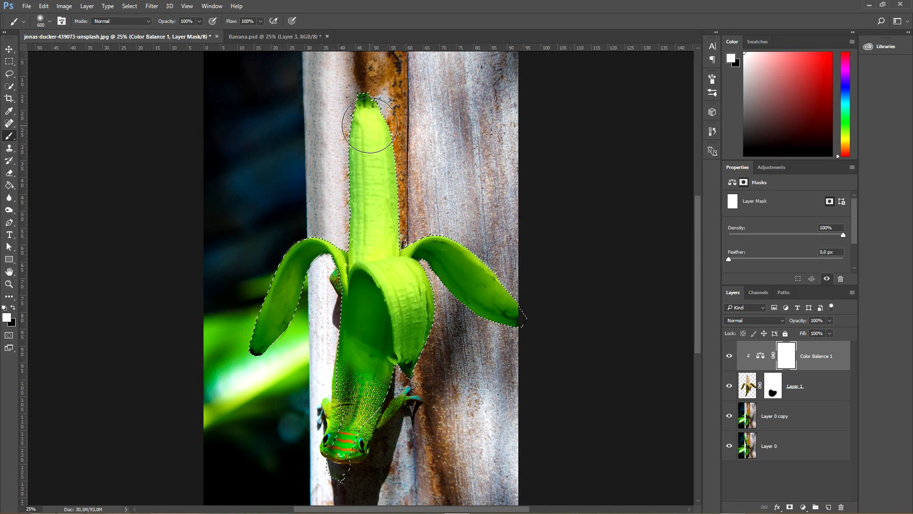
{"action": "left_click", "coordinate": [13, 307]}
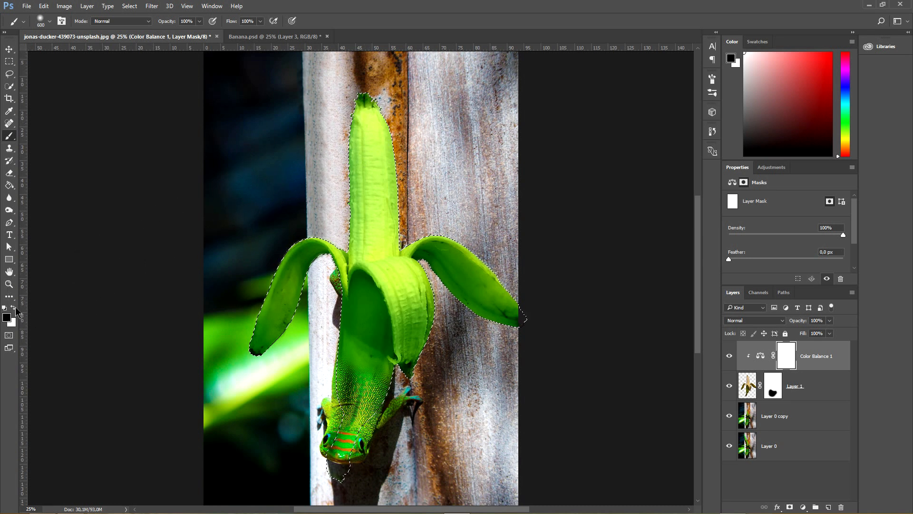
{"action": "left_click_drag", "start_coordinate": [371, 113], "coordinate": [373, 136]}
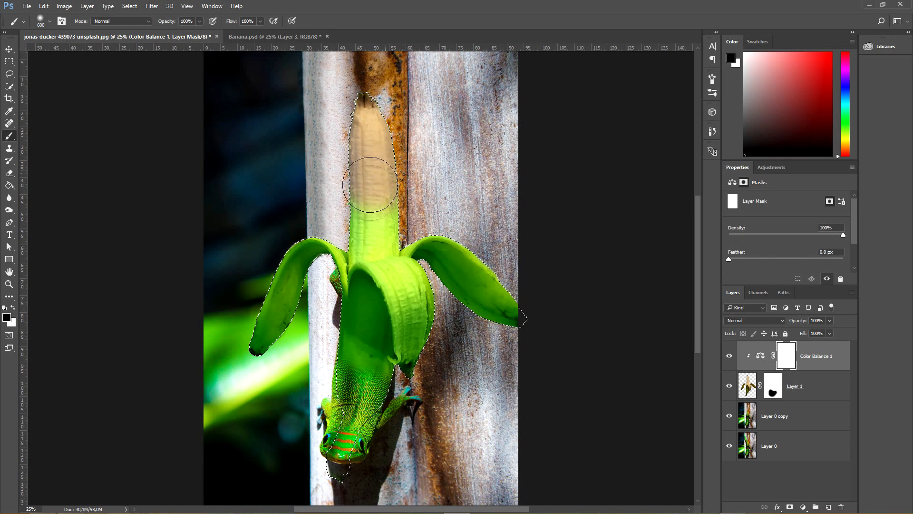
Mask the green tint off the lower banana flesh and the outward-facing side of the front peel, reducing the brush to 45 px
{"action": "key", "text": "ctrl+plus"}
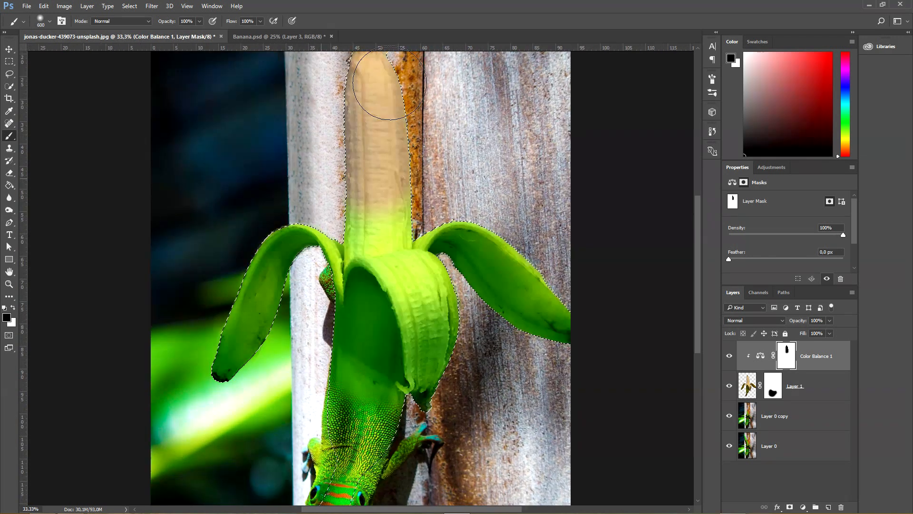
{"action": "key", "text": "bracketleft"}
{"action": "key", "text": "bracketleft"}
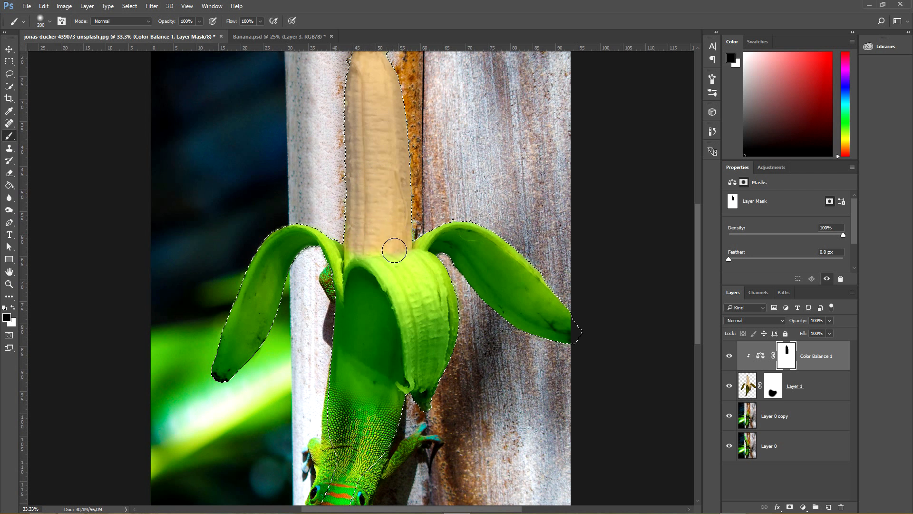
{"action": "left_click_drag", "start_coordinate": [407, 275], "coordinate": [418, 288]}
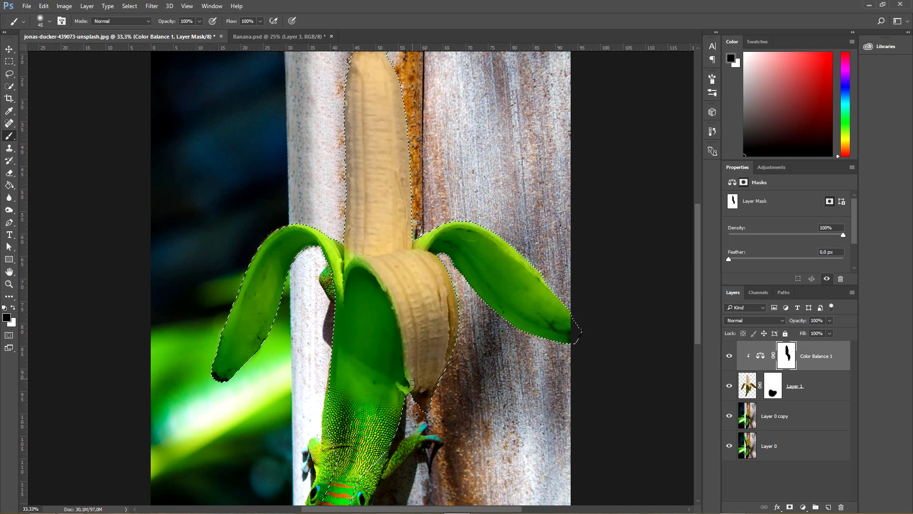
Mask the green tint off the narrow pale edges where the left peel meets the flesh using 25 to 40 px brushes, and deselect
{"action": "key", "text": "bracketleft"}
{"action": "key", "text": "bracketleft"}
{"action": "key", "text": "bracketleft"}
{"action": "left_click_drag", "start_coordinate": [349, 249], "coordinate": [347, 257]}
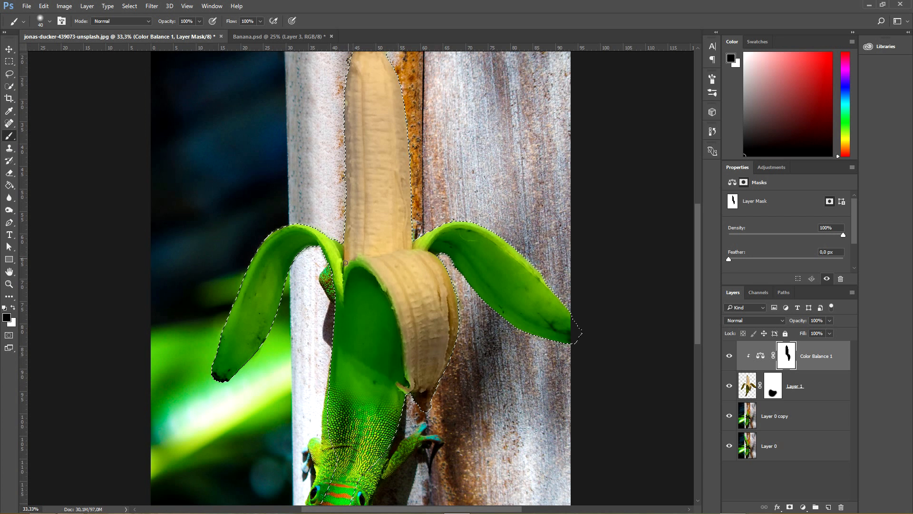
{"action": "key", "text": "bracketleft"}
{"action": "key", "text": "bracketleft"}
{"action": "key", "text": "bracketleft"}
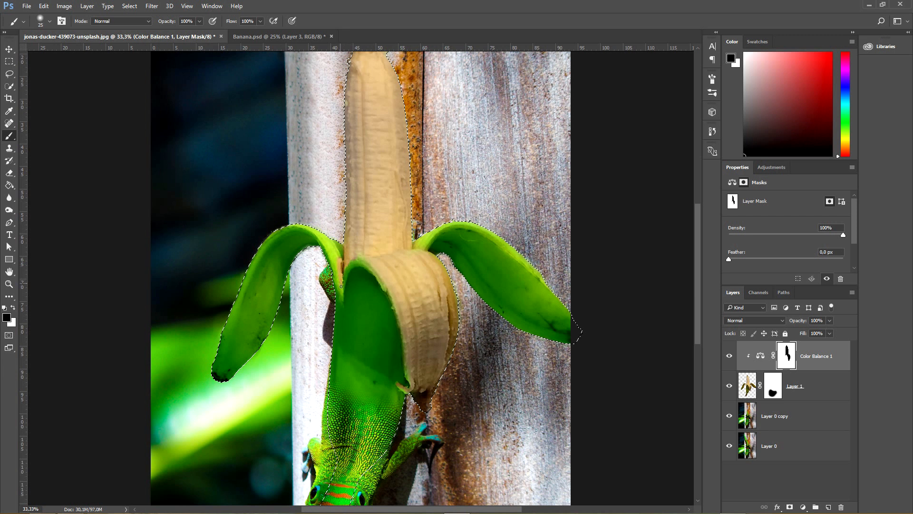
{"action": "key", "text": "bracketright"}
{"action": "key", "text": "bracketright"}
{"action": "key", "text": "bracketright"}
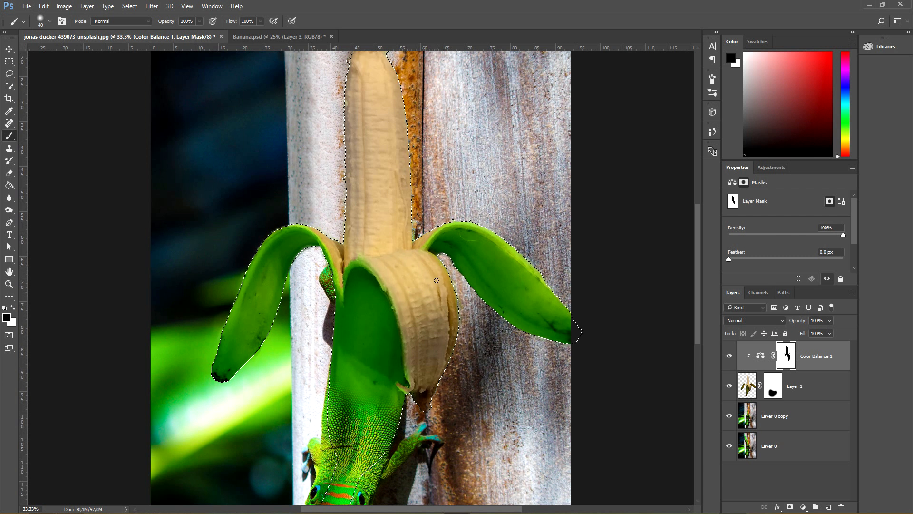
{"action": "key", "text": "ctrl+d"}
{"action": "key", "text": "ctrl+minus"}
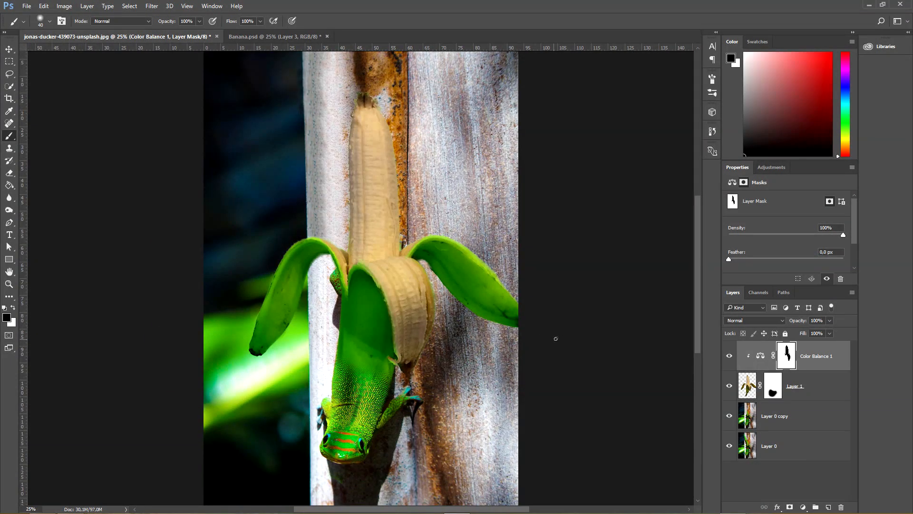
Hide the banana layer and copy a lassoed patch of scales from the gecko's mid-body on Layer 0 copy to a new layer
{"action": "left_click", "coordinate": [804, 416]}
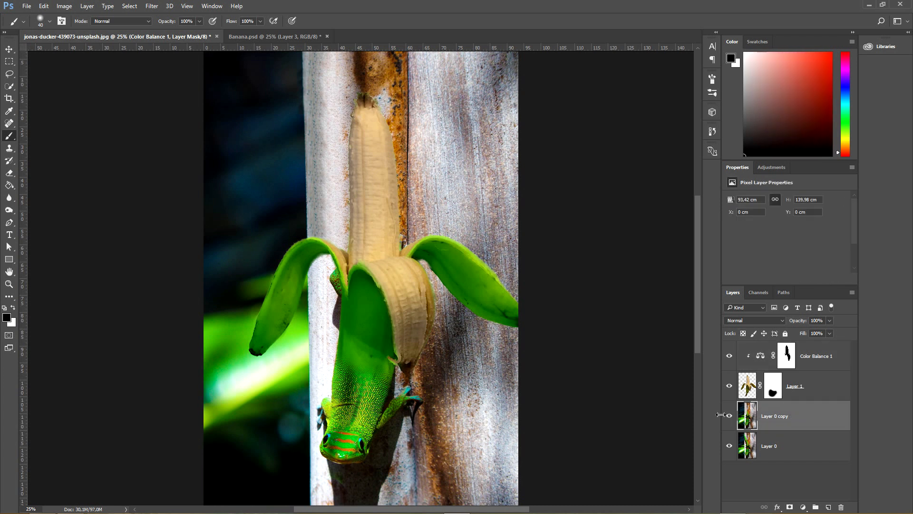
{"action": "left_click", "coordinate": [729, 386]}
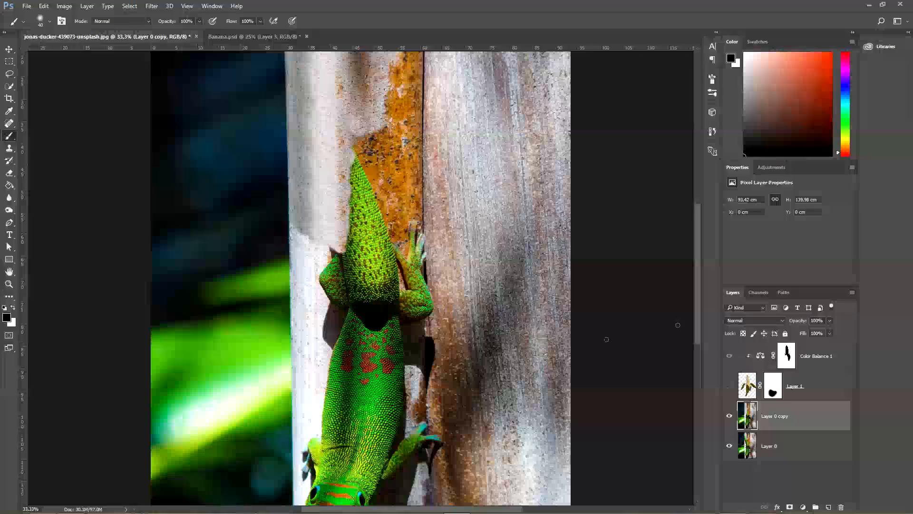
{"action": "left_click_drag", "start_coordinate": [698, 305], "coordinate": [698, 336]}
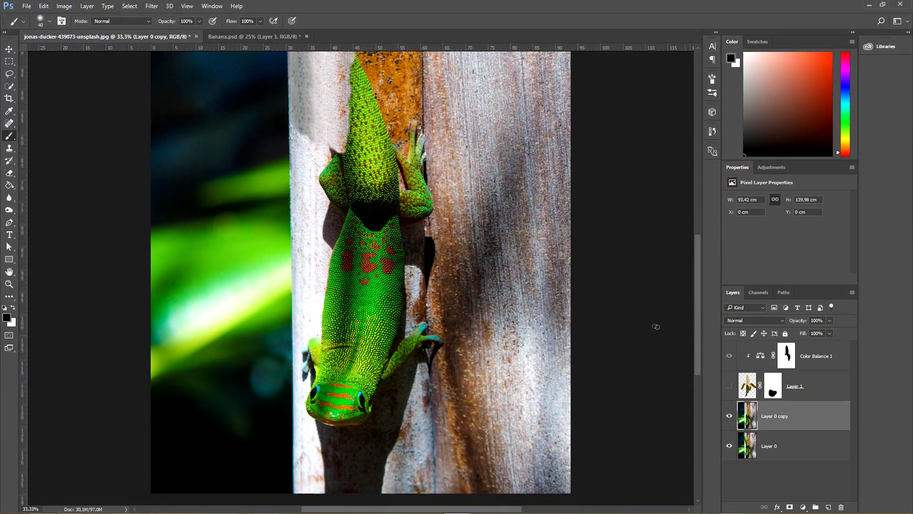
{"action": "key", "text": "l"}
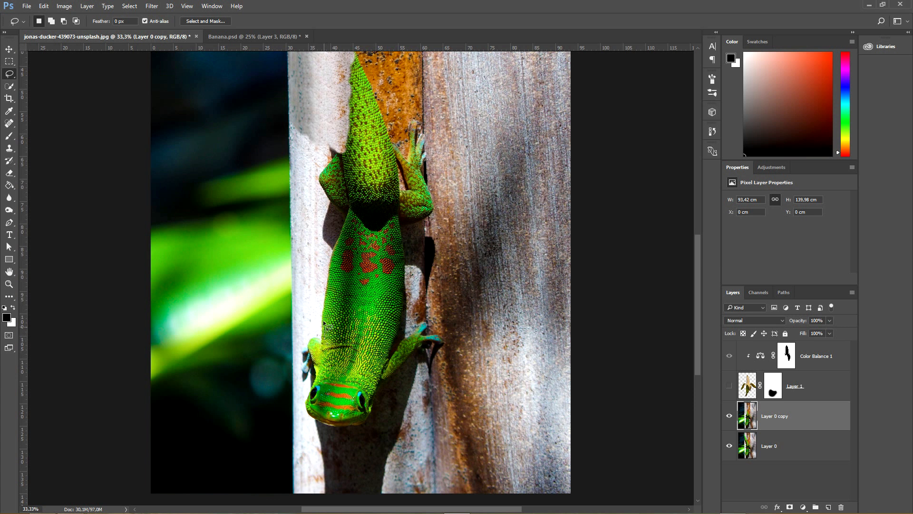
{"action": "mouse_move", "coordinate": [325, 307]}
{"action": "left_mouse_down"}
{"action": "mouse_move", "coordinate": [337, 279]}
{"action": "mouse_move", "coordinate": [383, 289]}
{"action": "mouse_move", "coordinate": [398, 308]}
{"action": "mouse_move", "coordinate": [392, 334]}
{"action": "mouse_move", "coordinate": [326, 339]}
{"action": "left_mouse_up"}
{"action": "right_click", "coordinate": [362, 309]}
{"action": "left_click", "coordinate": [403, 178]}
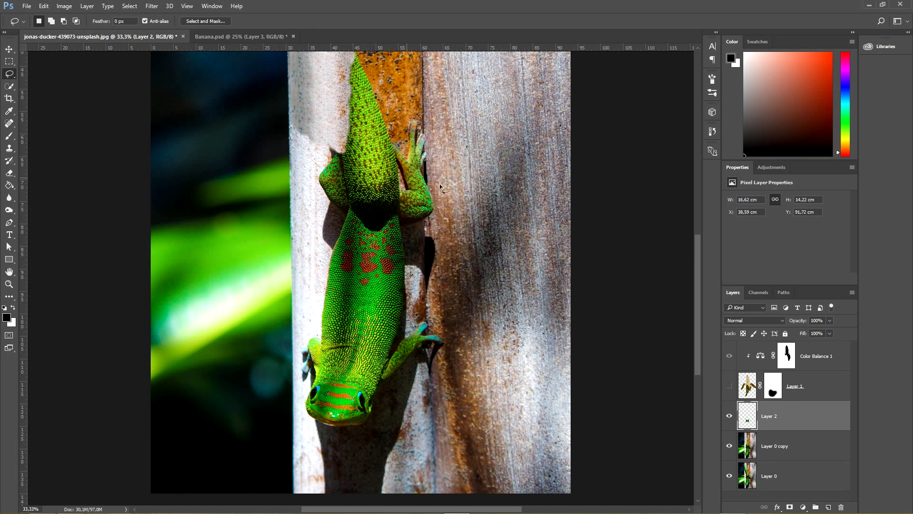
Show the banana layer, clip the scale patch above it and move the patch up about 9 cm onto the front peel
{"action": "left_click", "coordinate": [728, 385]}
{"action": "left_click_drag", "start_coordinate": [786, 424], "coordinate": [799, 383]}
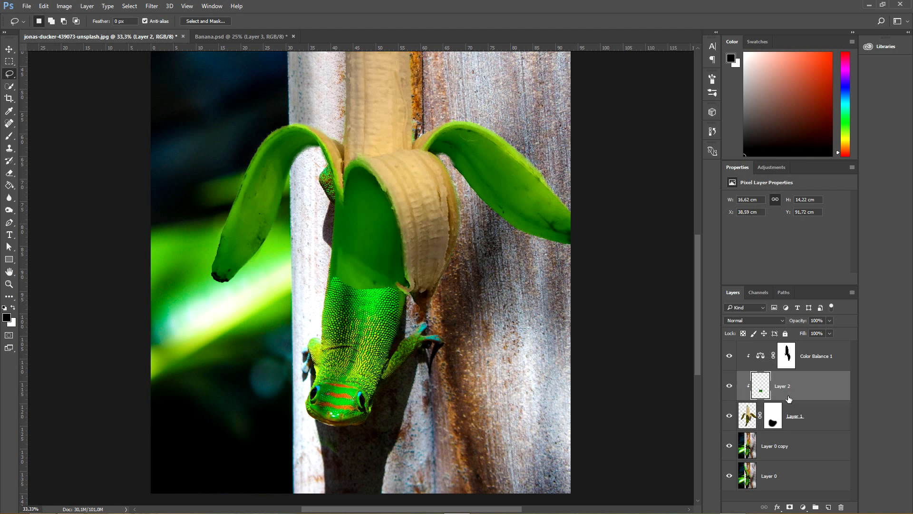
{"action": "key", "text": "v"}
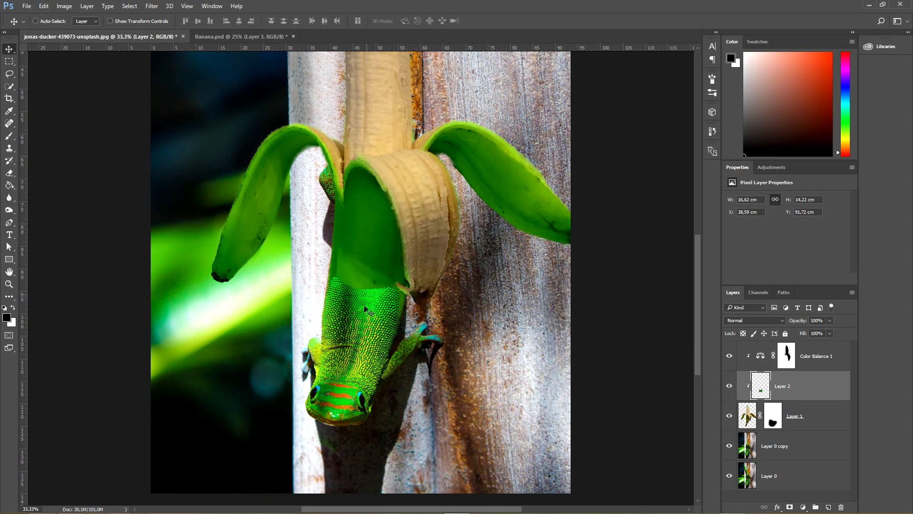
{"action": "left_click_drag", "start_coordinate": [356, 314], "coordinate": [361, 274]}
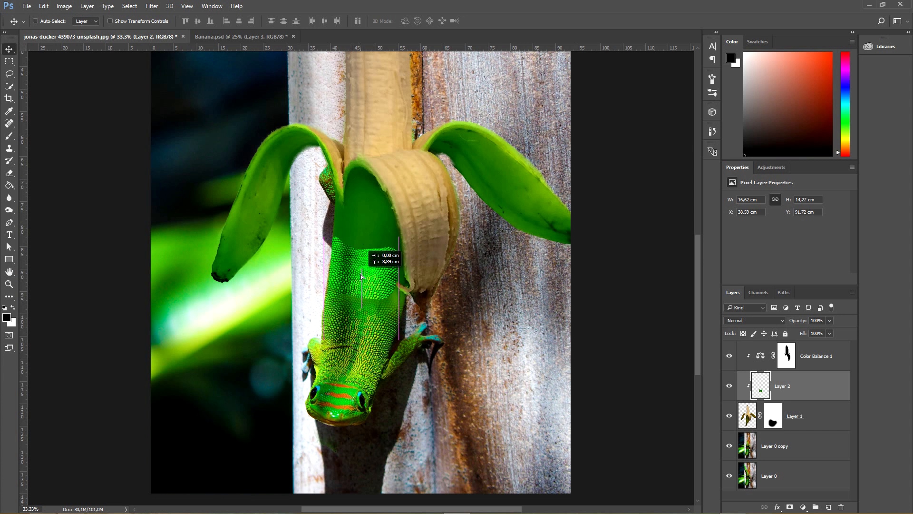
{"action": "left_click_drag", "start_coordinate": [361, 274], "coordinate": [361, 272]}
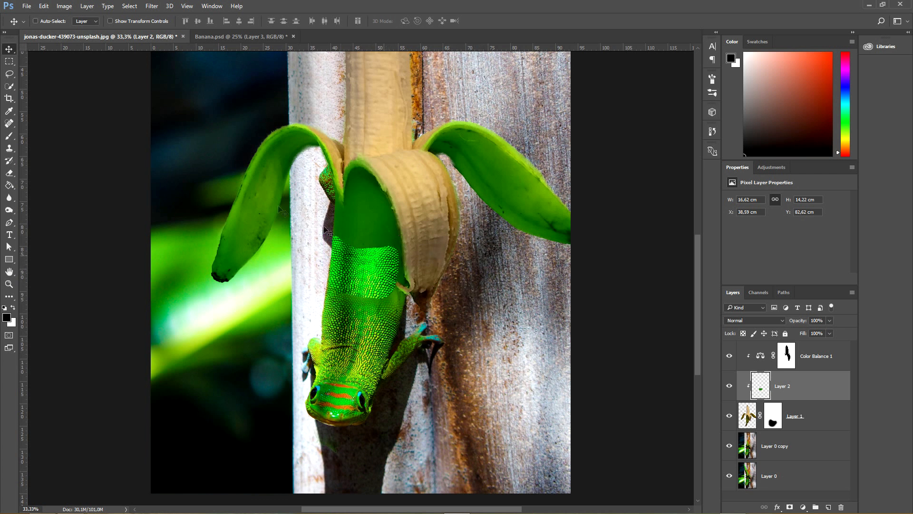
Clone scales with the 60 px Clone Stamp over the patch's lower and side edges to blend it into the gecko's body
{"action": "left_click", "coordinate": [10, 148]}
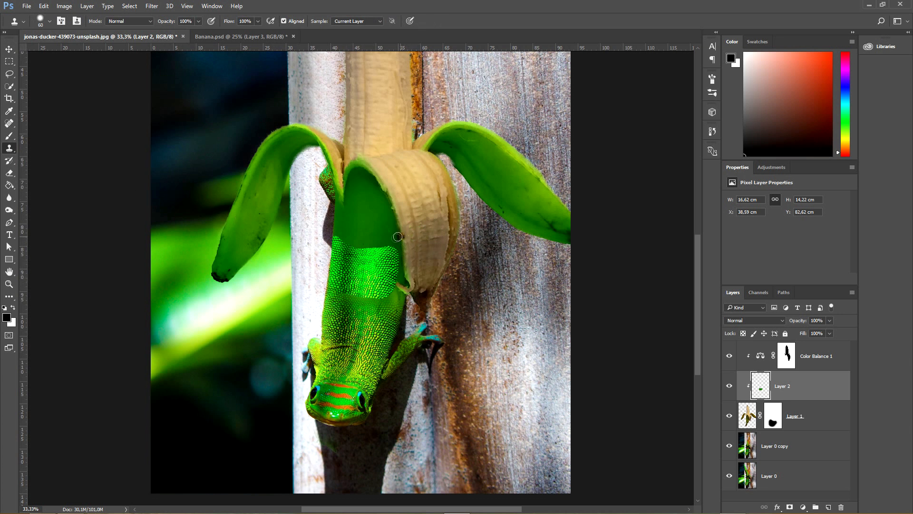
{"action": "left_click", "coordinate": [343, 278], "text": "alt"}
{"action": "mouse_move", "coordinate": [343, 295]}
{"action": "left_mouse_down"}
{"action": "mouse_move", "coordinate": [376, 300]}
{"action": "mouse_move", "coordinate": [360, 327]}
{"action": "mouse_move", "coordinate": [368, 301]}
{"action": "mouse_move", "coordinate": [399, 301]}
{"action": "left_mouse_up"}
{"action": "left_click", "coordinate": [384, 264], "text": "alt"}
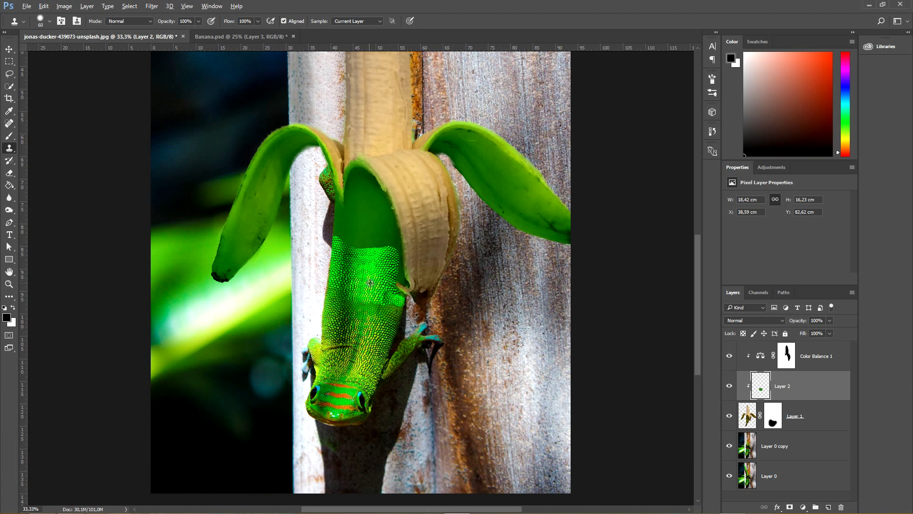
{"action": "mouse_move", "coordinate": [389, 289]}
{"action": "left_mouse_down"}
{"action": "mouse_move", "coordinate": [378, 244]}
{"action": "mouse_move", "coordinate": [364, 267]}
{"action": "mouse_move", "coordinate": [396, 274]}
{"action": "mouse_move", "coordinate": [378, 263]}
{"action": "mouse_move", "coordinate": [343, 281]}
{"action": "mouse_move", "coordinate": [347, 238]}
{"action": "mouse_move", "coordinate": [337, 234]}
{"action": "mouse_move", "coordinate": [371, 210]}
{"action": "mouse_move", "coordinate": [341, 249]}
{"action": "mouse_move", "coordinate": [339, 216]}
{"action": "mouse_move", "coordinate": [345, 250]}
{"action": "mouse_move", "coordinate": [394, 242]}
{"action": "mouse_move", "coordinate": [398, 272]}
{"action": "left_mouse_up"}
{"action": "left_click", "coordinate": [369, 265], "text": "alt"}
{"action": "left_click", "coordinate": [343, 281], "text": "alt"}
Load the banana's outline as a selection and clone scales up to the top of the front peel, finishing with a 15 px brush
{"action": "left_click", "coordinate": [749, 417], "text": "ctrl"}
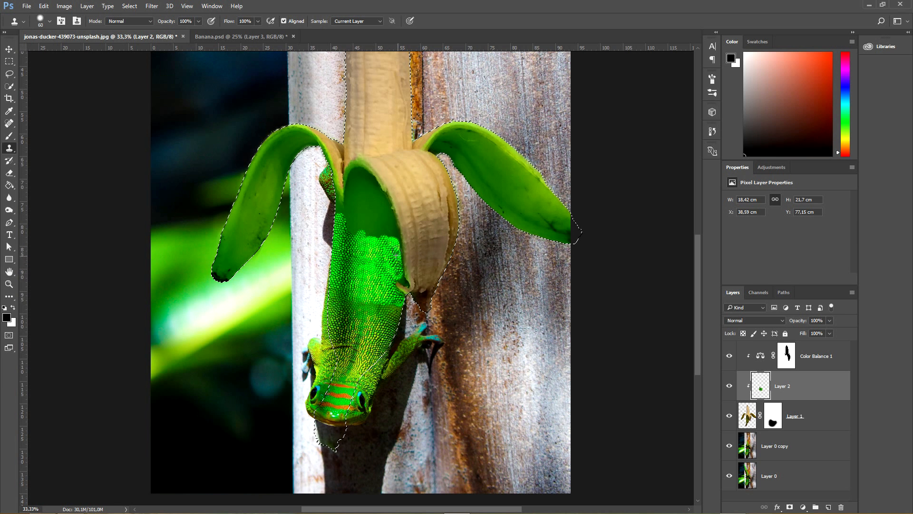
{"action": "left_click", "coordinate": [369, 279], "text": "alt"}
{"action": "mouse_move", "coordinate": [359, 230]}
{"action": "left_mouse_down"}
{"action": "mouse_move", "coordinate": [367, 274]}
{"action": "mouse_move", "coordinate": [347, 267]}
{"action": "mouse_move", "coordinate": [349, 235]}
{"action": "left_mouse_up"}
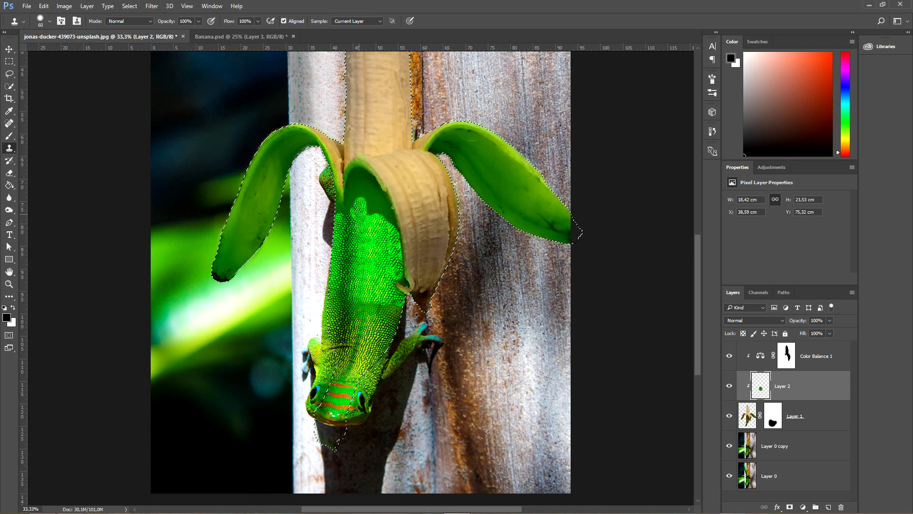
{"action": "left_click_drag", "start_coordinate": [352, 199], "coordinate": [356, 186]}
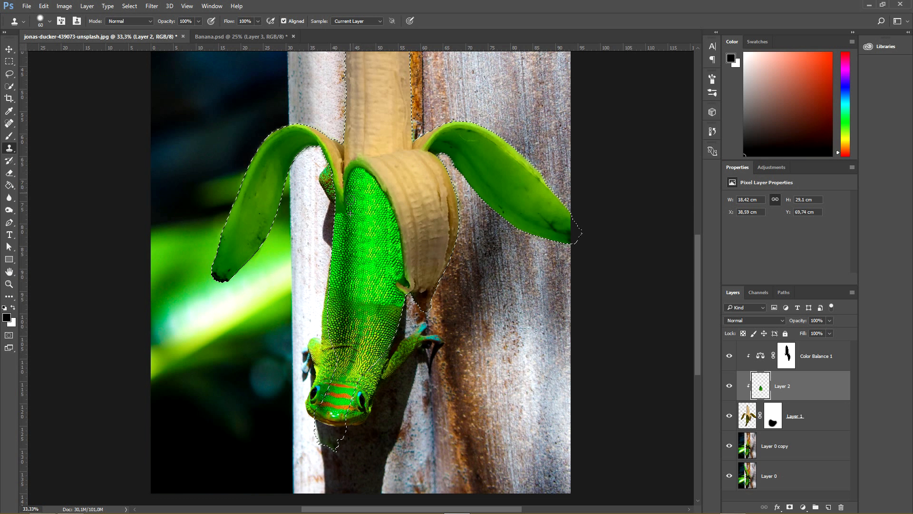
{"action": "left_click_drag", "start_coordinate": [348, 233], "coordinate": [361, 194]}
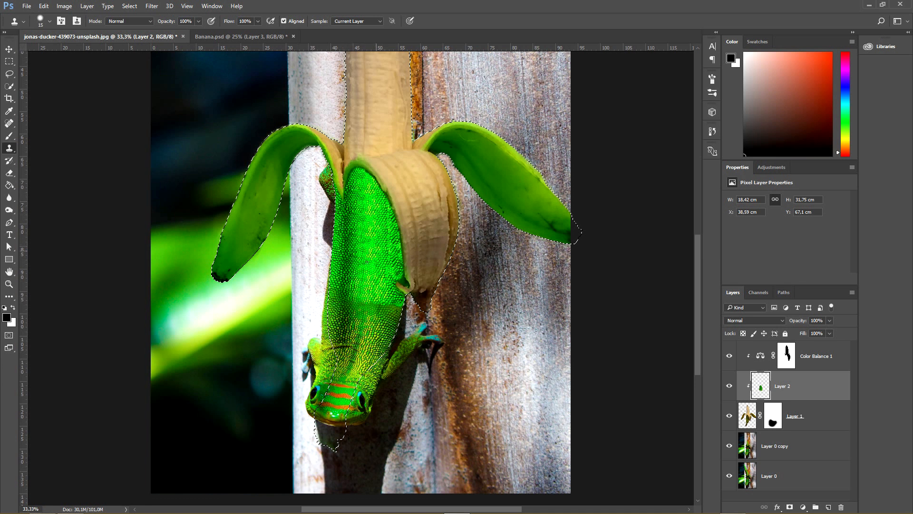
Set the scale layer's blend mode to Overlay, smooth its seam and repeated patches with the Spot Healing Brush, and deselect
{"action": "left_click", "coordinate": [780, 321]}
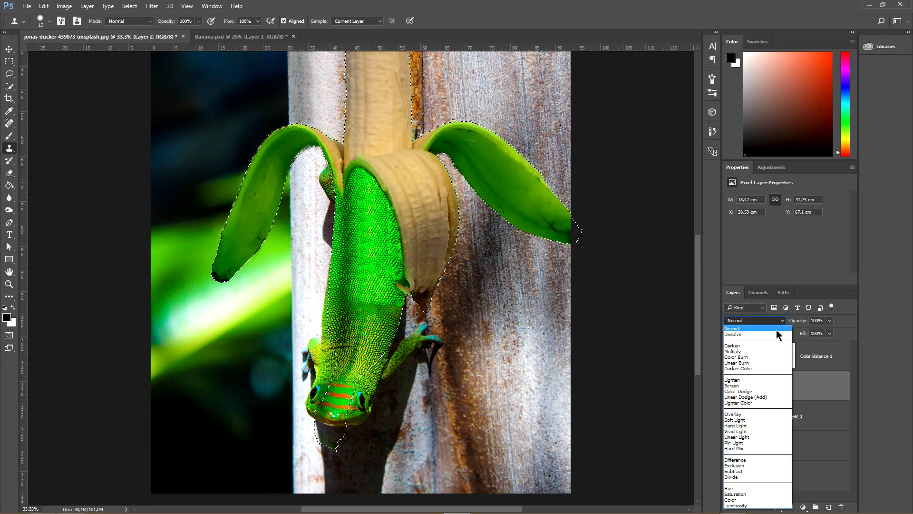
{"action": "left_click", "coordinate": [735, 413]}
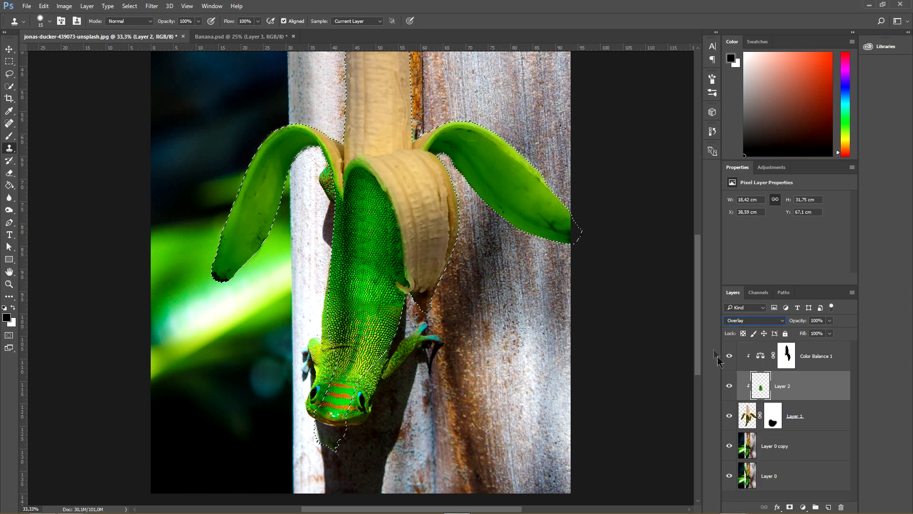
{"action": "left_click", "coordinate": [9, 123]}
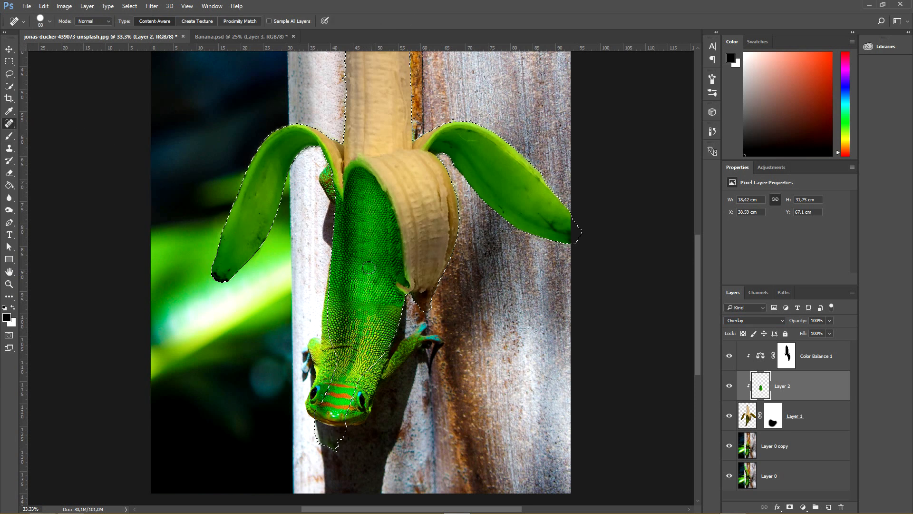
{"action": "mouse_move", "coordinate": [372, 259]}
{"action": "left_mouse_down"}
{"action": "mouse_move", "coordinate": [350, 298]}
{"action": "mouse_move", "coordinate": [362, 306]}
{"action": "mouse_move", "coordinate": [349, 302]}
{"action": "mouse_move", "coordinate": [402, 308]}
{"action": "mouse_move", "coordinate": [370, 306]}
{"action": "left_mouse_up"}
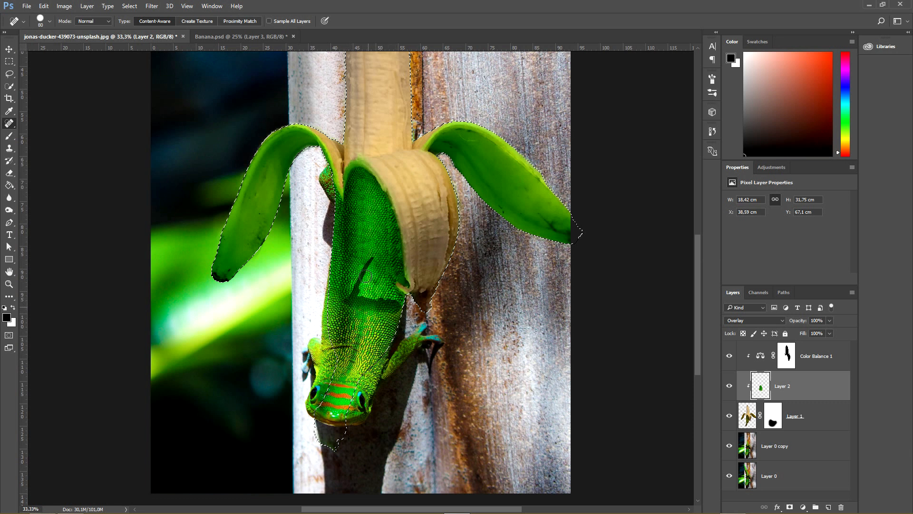
{"action": "left_click_drag", "start_coordinate": [367, 267], "coordinate": [354, 299]}
{"action": "mouse_move", "coordinate": [360, 267]}
{"action": "left_mouse_down"}
{"action": "mouse_move", "coordinate": [356, 303]}
{"action": "mouse_move", "coordinate": [379, 274]}
{"action": "mouse_move", "coordinate": [383, 245]}
{"action": "mouse_move", "coordinate": [388, 261]}
{"action": "mouse_move", "coordinate": [384, 215]}
{"action": "left_mouse_up"}
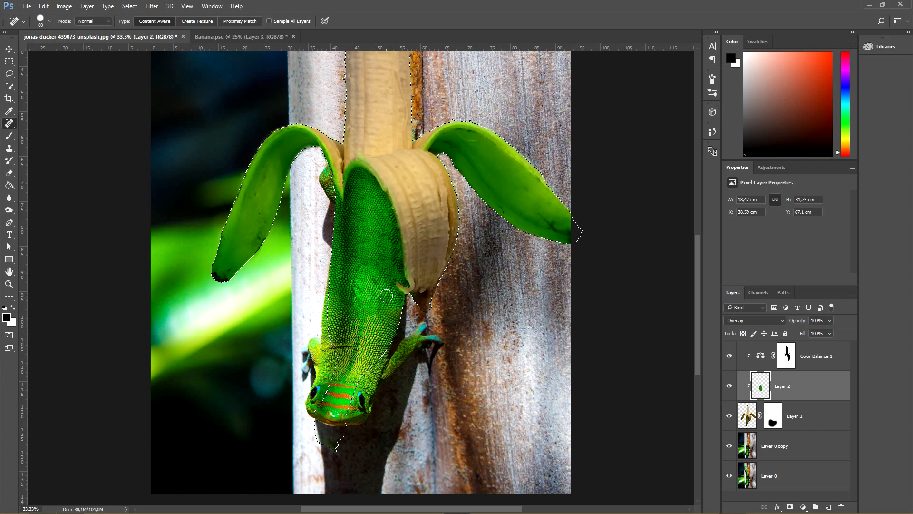
{"action": "mouse_move", "coordinate": [381, 257]}
{"action": "left_mouse_down"}
{"action": "mouse_move", "coordinate": [375, 290]}
{"action": "mouse_move", "coordinate": [360, 286]}
{"action": "mouse_move", "coordinate": [396, 276]}
{"action": "left_mouse_up"}
{"action": "key", "text": "ctrl+d"}
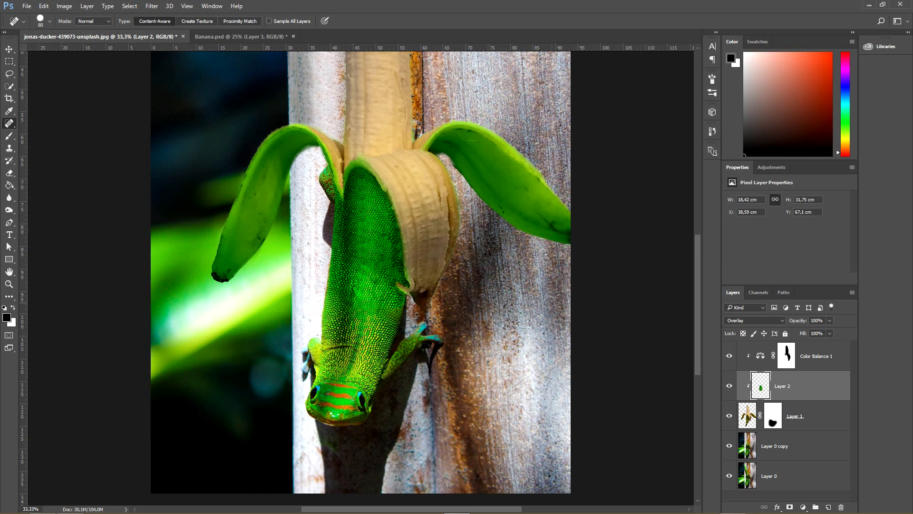
Add a new empty layer directly above the scale layer, below the Color Balance adjustment
{"action": "key", "text": "ctrl+minus"}
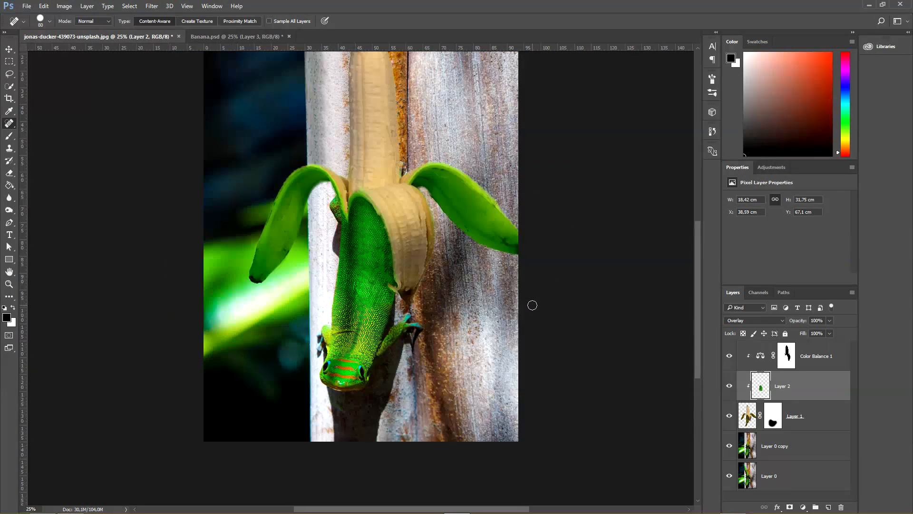
{"action": "key", "text": "ctrl+minus"}
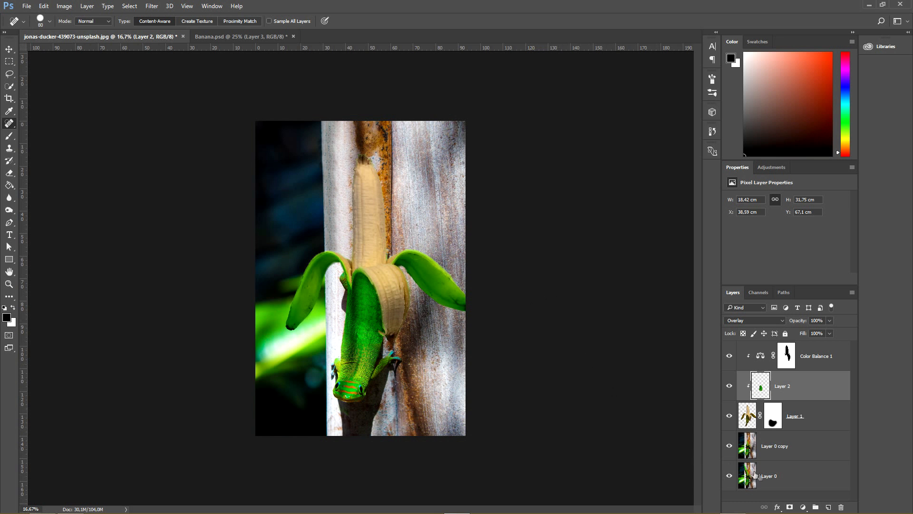
{"action": "left_click", "coordinate": [827, 507]}
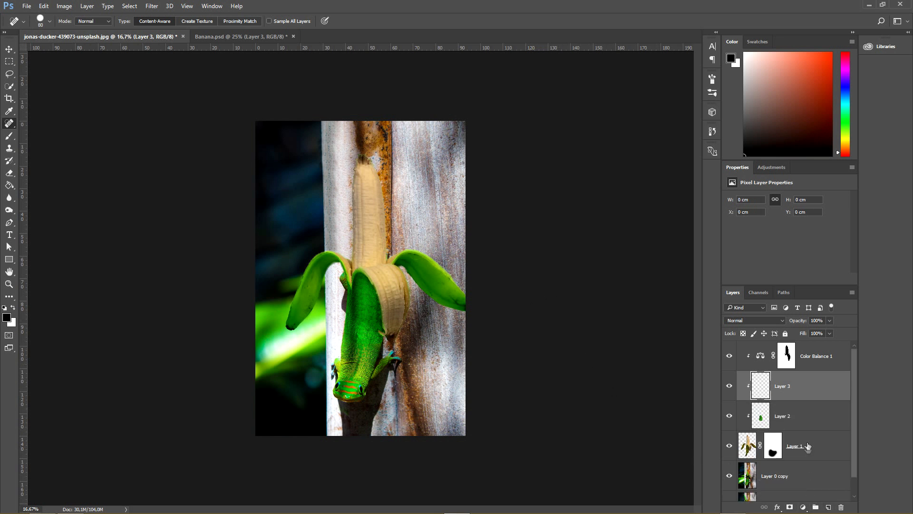
Move the new empty layer below the banana layer and paint a soft black shadow on the trunk beneath the right peel
{"action": "left_click_drag", "start_coordinate": [803, 386], "coordinate": [814, 457]}
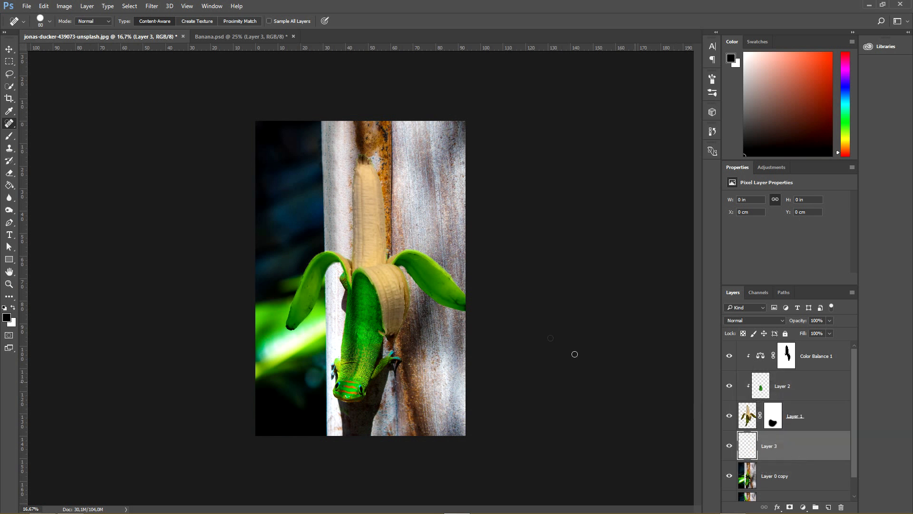
{"action": "key", "text": "b"}
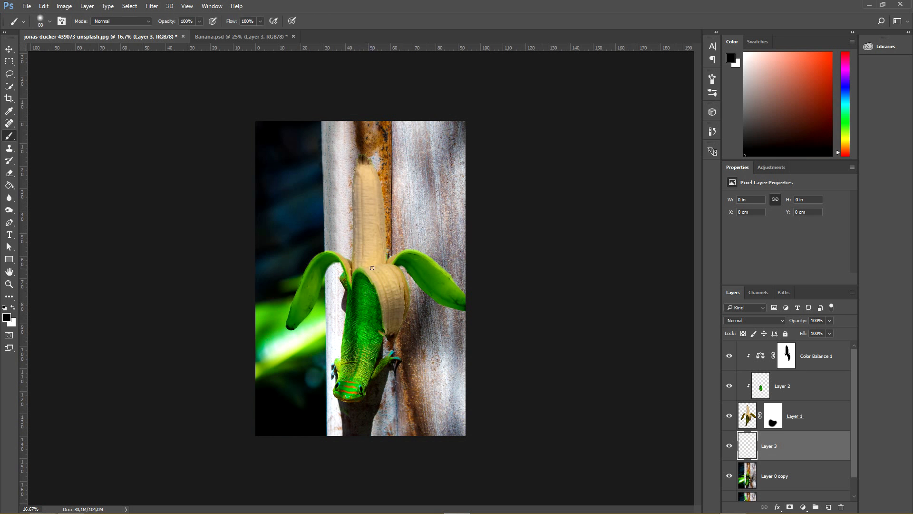
{"action": "key", "text": "bracketright"}
{"action": "key", "text": "bracketright"}
{"action": "key", "text": "bracketright"}
{"action": "key", "text": "bracketright"}
{"action": "key", "text": "bracketright"}
{"action": "key", "text": "bracketright"}
{"action": "key", "text": "bracketright"}
{"action": "key", "text": "bracketright"}
{"action": "key", "text": "bracketleft"}
{"action": "mouse_move", "coordinate": [409, 275]}
{"action": "left_mouse_down"}
{"action": "mouse_move", "coordinate": [428, 303]}
{"action": "mouse_move", "coordinate": [456, 310]}
{"action": "mouse_move", "coordinate": [375, 332]}
{"action": "mouse_move", "coordinate": [452, 314]}
{"action": "mouse_move", "coordinate": [431, 327]}
{"action": "left_mouse_up"}
Undo the last two shadow strokes and repaint the shadow's lower edge toward the right peel's tip with a 150 px brush
{"action": "key", "text": "bracketleft"}
{"action": "key", "text": "bracketleft"}
{"action": "key", "text": "bracketleft"}
{"action": "key", "text": "bracketleft"}
{"action": "key", "text": "ctrl+plus"}
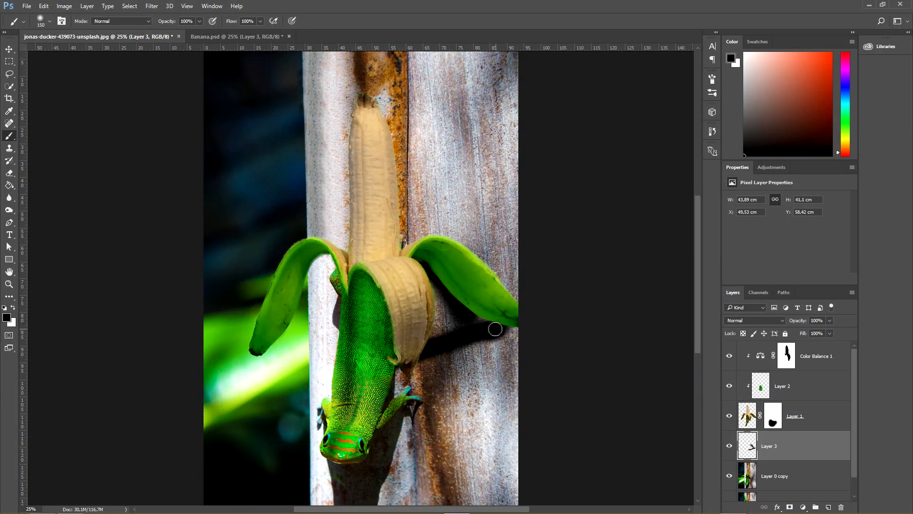
{"action": "key", "text": "ctrl+alt+z"}
{"action": "key", "text": "ctrl+alt+z"}
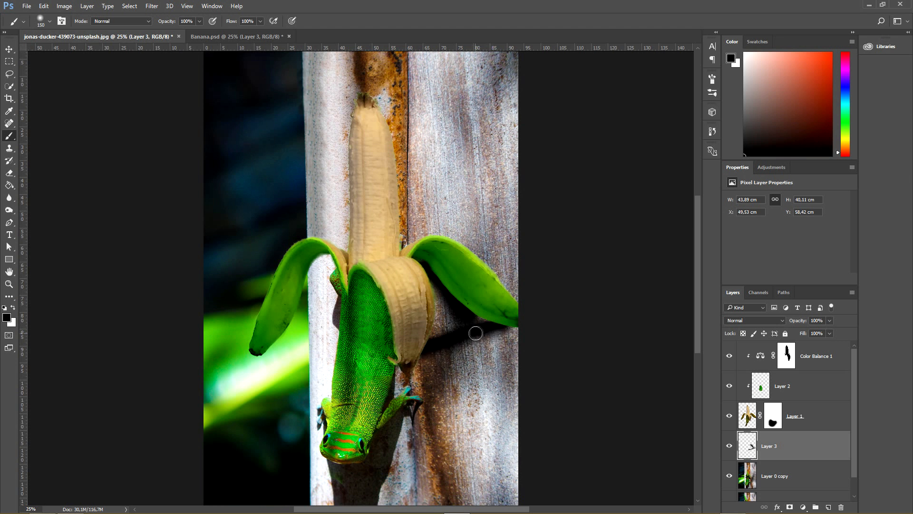
{"action": "mouse_move", "coordinate": [457, 337]}
{"action": "left_mouse_down"}
{"action": "mouse_move", "coordinate": [436, 345]}
{"action": "mouse_move", "coordinate": [495, 326]}
{"action": "left_mouse_up"}
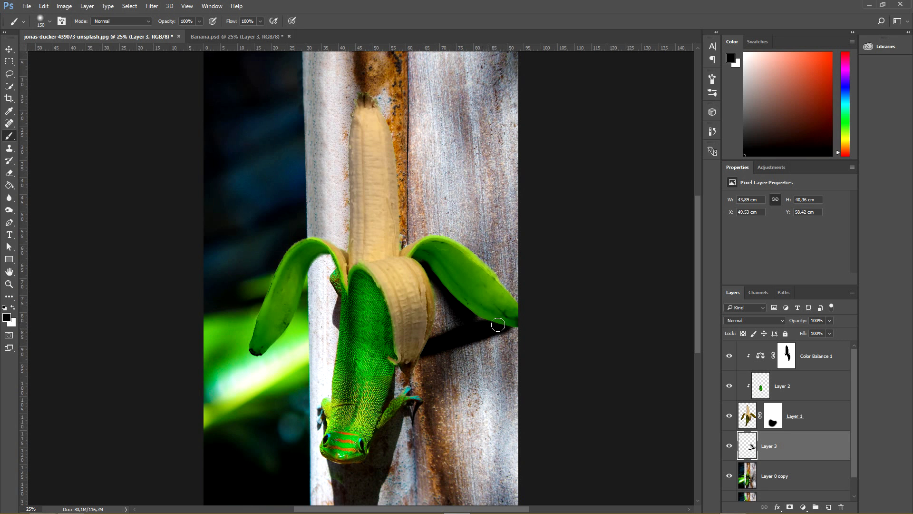
Set the shadow layer's opacity to 76% and extend the shadow along the edge of the front peel
{"action": "left_click", "coordinate": [829, 321]}
{"action": "left_click_drag", "start_coordinate": [823, 330], "coordinate": [819, 332]}
{"action": "left_click", "coordinate": [472, 319]}
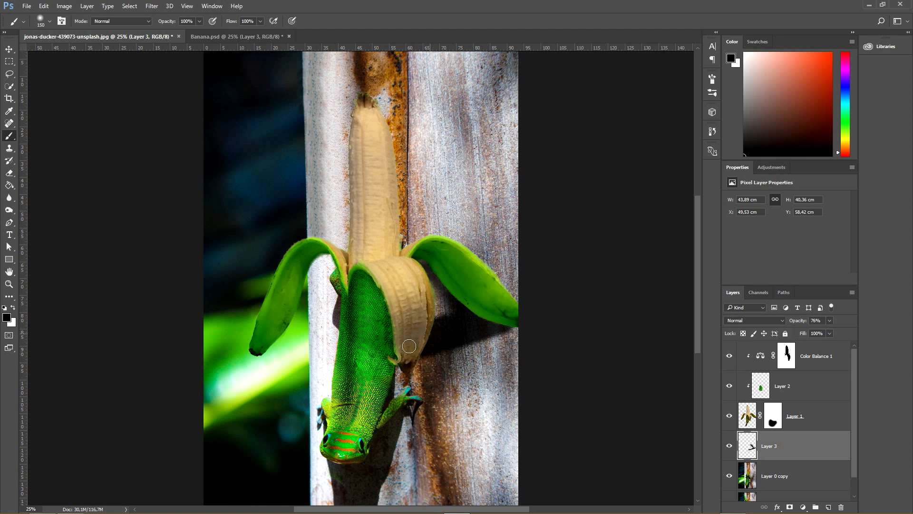
{"action": "mouse_move", "coordinate": [402, 355]}
{"action": "left_mouse_down"}
{"action": "mouse_move", "coordinate": [389, 381]}
{"action": "mouse_move", "coordinate": [425, 318]}
{"action": "mouse_move", "coordinate": [452, 304]}
{"action": "mouse_move", "coordinate": [425, 269]}
{"action": "mouse_move", "coordinate": [445, 304]}
{"action": "left_mouse_up"}
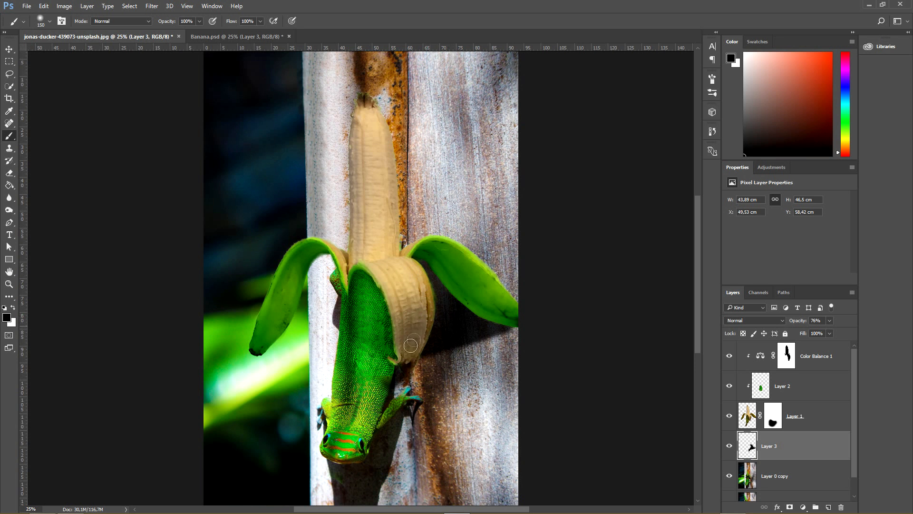
Paint a shadow on the trunk beneath the left peel and erase its overspill beyond the trunk's edge with a 40 px eraser
{"action": "key", "text": "e"}
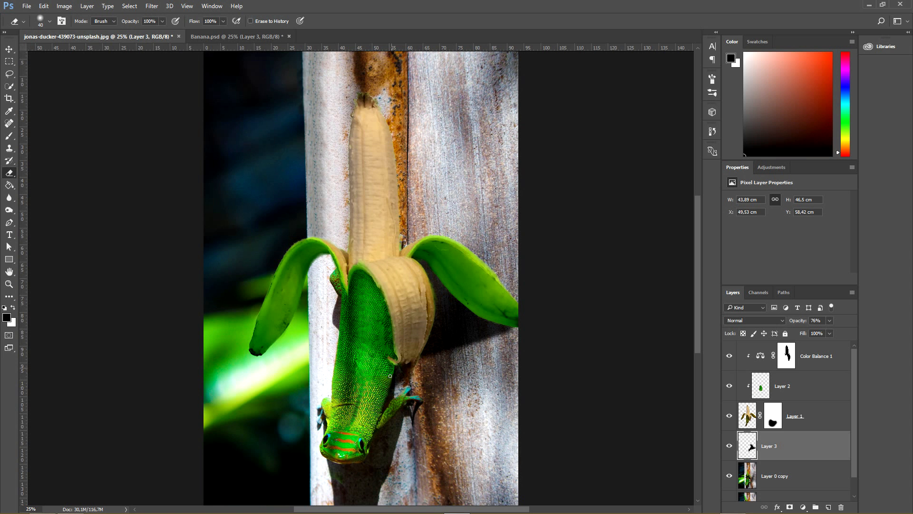
{"action": "key", "text": "b"}
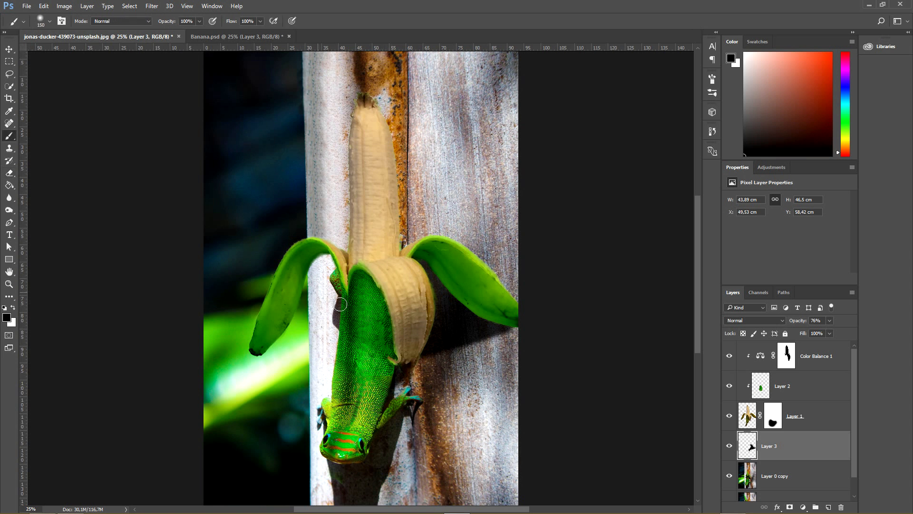
{"action": "mouse_move", "coordinate": [336, 276]}
{"action": "left_mouse_down"}
{"action": "mouse_move", "coordinate": [315, 269]}
{"action": "mouse_move", "coordinate": [325, 289]}
{"action": "mouse_move", "coordinate": [327, 280]}
{"action": "mouse_move", "coordinate": [317, 275]}
{"action": "mouse_move", "coordinate": [317, 305]}
{"action": "mouse_move", "coordinate": [316, 273]}
{"action": "mouse_move", "coordinate": [317, 316]}
{"action": "mouse_move", "coordinate": [333, 295]}
{"action": "mouse_move", "coordinate": [336, 310]}
{"action": "mouse_move", "coordinate": [315, 356]}
{"action": "mouse_move", "coordinate": [334, 339]}
{"action": "mouse_move", "coordinate": [305, 372]}
{"action": "mouse_move", "coordinate": [331, 341]}
{"action": "mouse_move", "coordinate": [316, 340]}
{"action": "mouse_move", "coordinate": [328, 329]}
{"action": "mouse_move", "coordinate": [314, 341]}
{"action": "mouse_move", "coordinate": [319, 330]}
{"action": "mouse_move", "coordinate": [317, 353]}
{"action": "mouse_move", "coordinate": [293, 373]}
{"action": "mouse_move", "coordinate": [308, 337]}
{"action": "left_mouse_up"}
{"action": "key", "text": "e"}
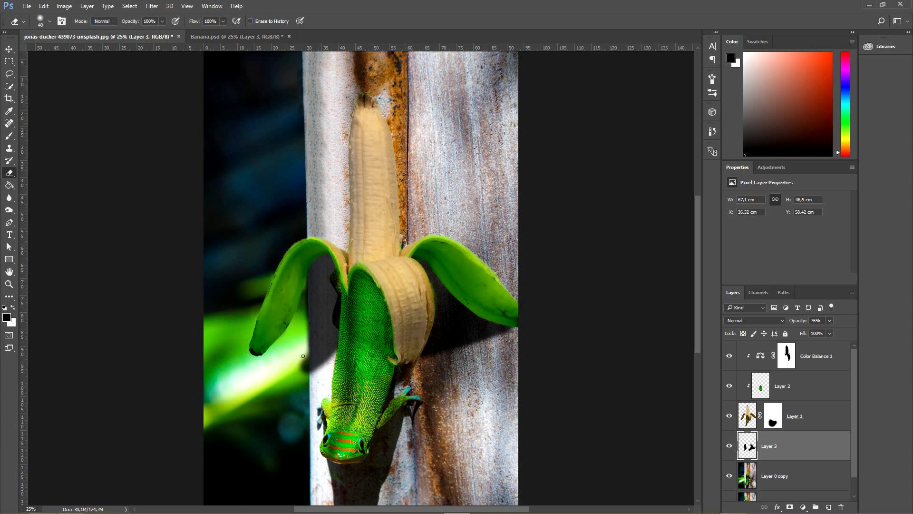
{"action": "left_click_drag", "start_coordinate": [301, 360], "coordinate": [302, 367]}
{"action": "scroll", "coordinate": [309, 338], "scroll_direction": "up", "scroll_amount": 1}
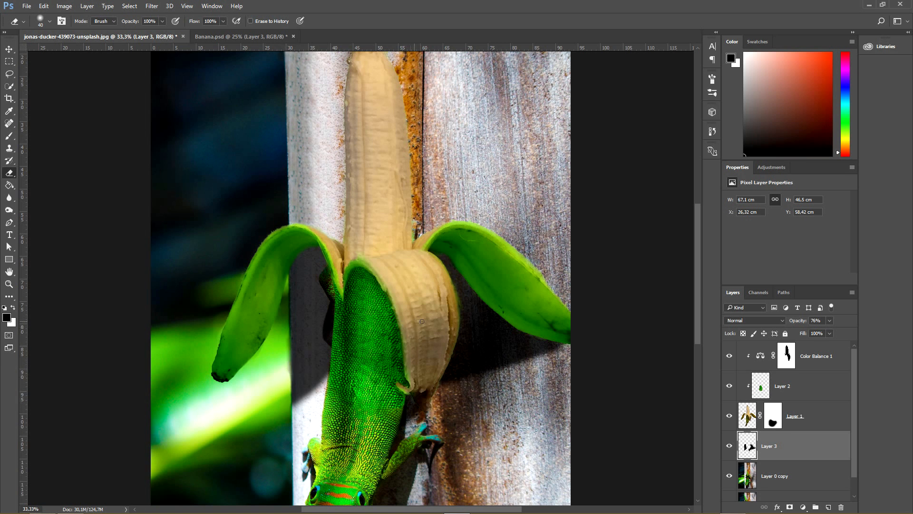
Clone trunk texture over the old dark shadow left of the gecko's body on the Layer 0 copy layer, using a 45 px Clone Stamp
{"action": "left_click", "coordinate": [738, 475]}
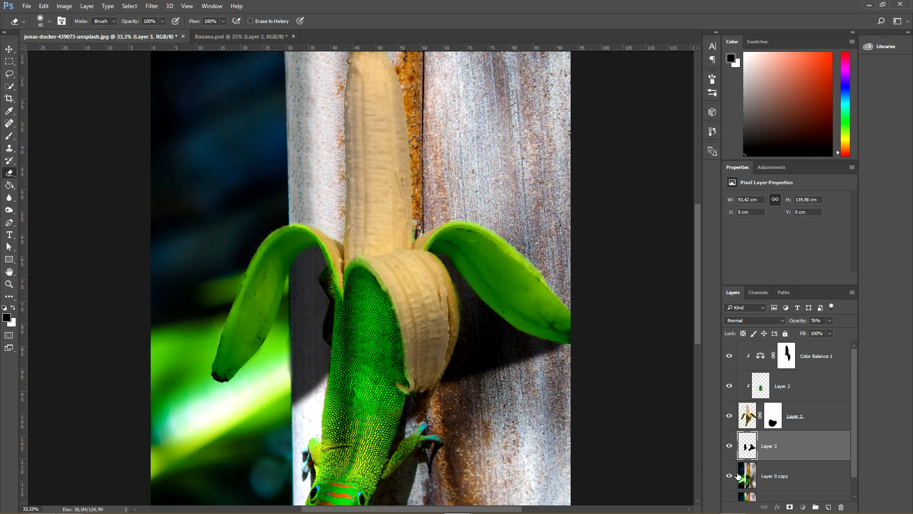
{"action": "left_click", "coordinate": [9, 148]}
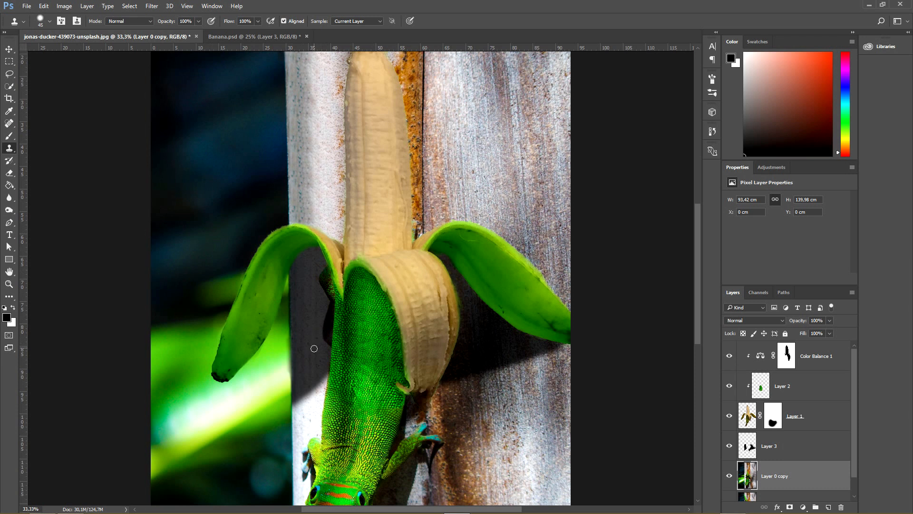
{"action": "scroll", "coordinate": [314, 349], "scroll_direction": "up", "scroll_amount": 1}
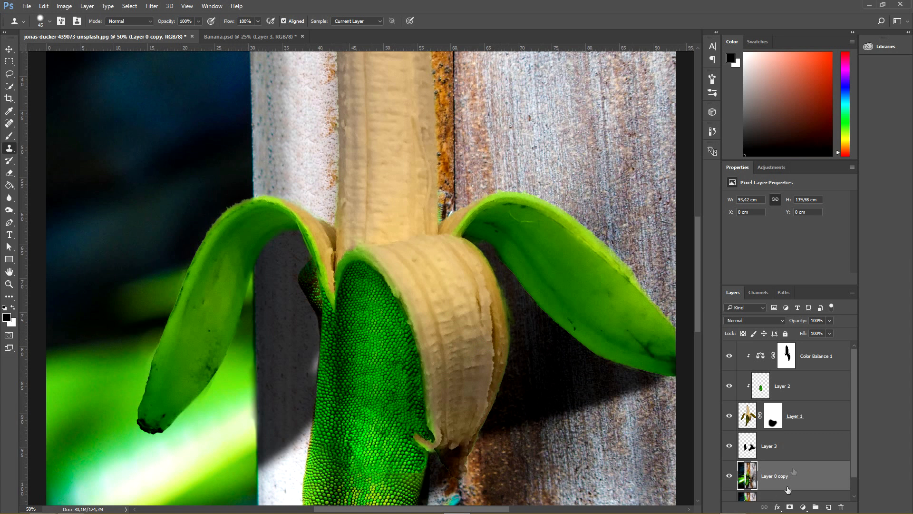
Try painting the leftover gecko limb under the left peel black on the Layer 0 copy layer with a 60 px brush, and undo it
{"action": "left_click", "coordinate": [750, 451]}
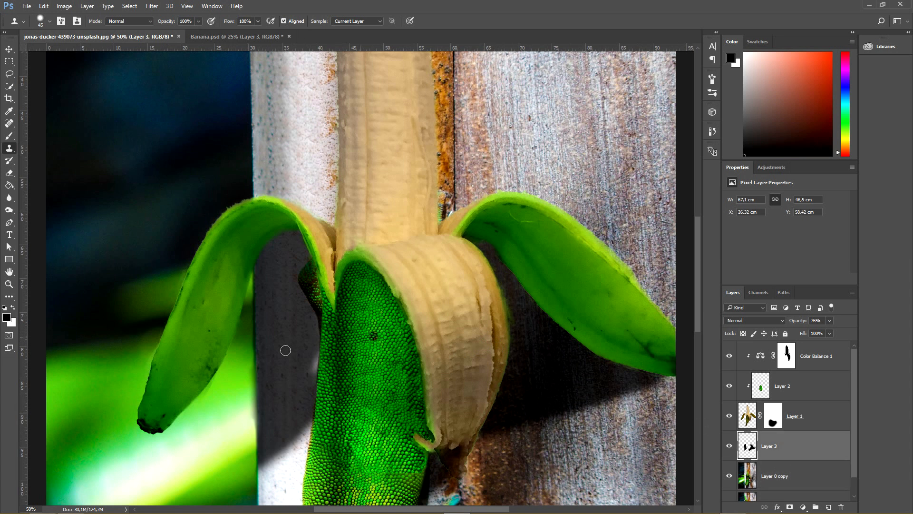
{"action": "key", "text": "b"}
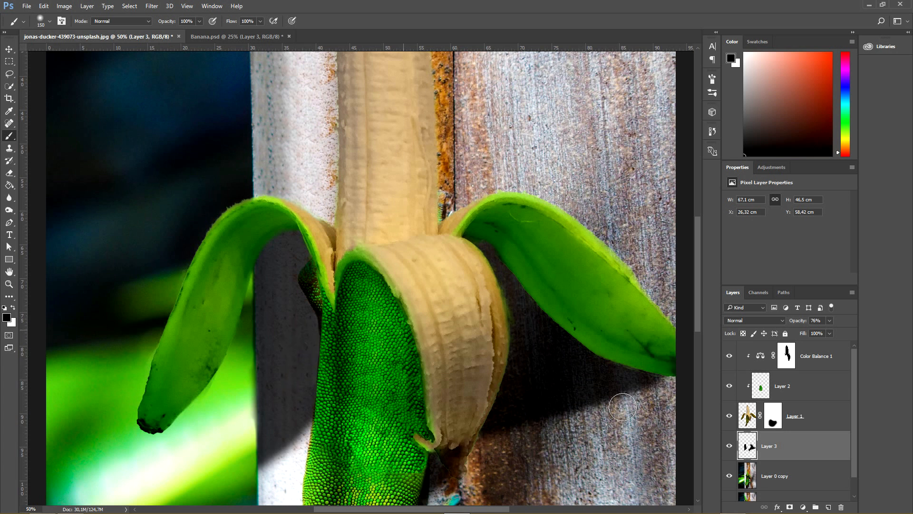
{"action": "left_click", "coordinate": [750, 482]}
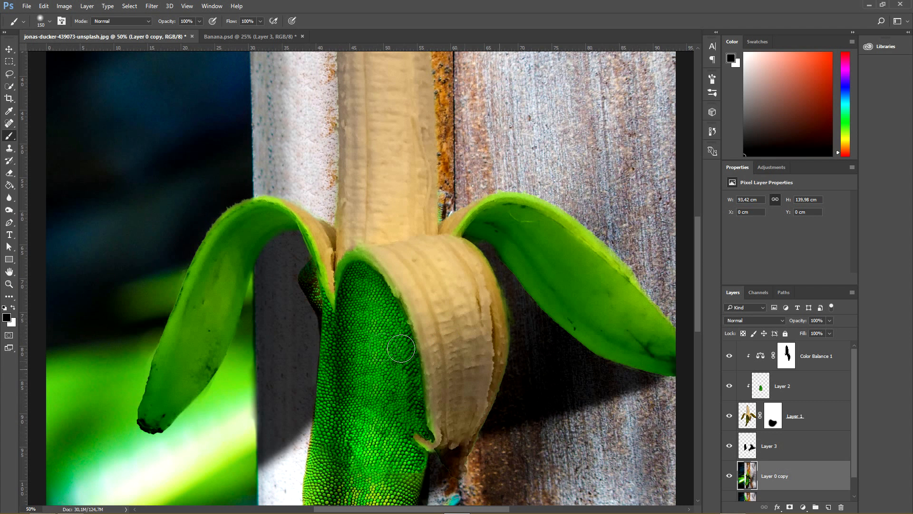
{"action": "key", "text": "bracketleft"}
{"action": "key", "text": "bracketleft"}
{"action": "key", "text": "bracketleft"}
{"action": "left_click_drag", "start_coordinate": [310, 291], "coordinate": [314, 300]}
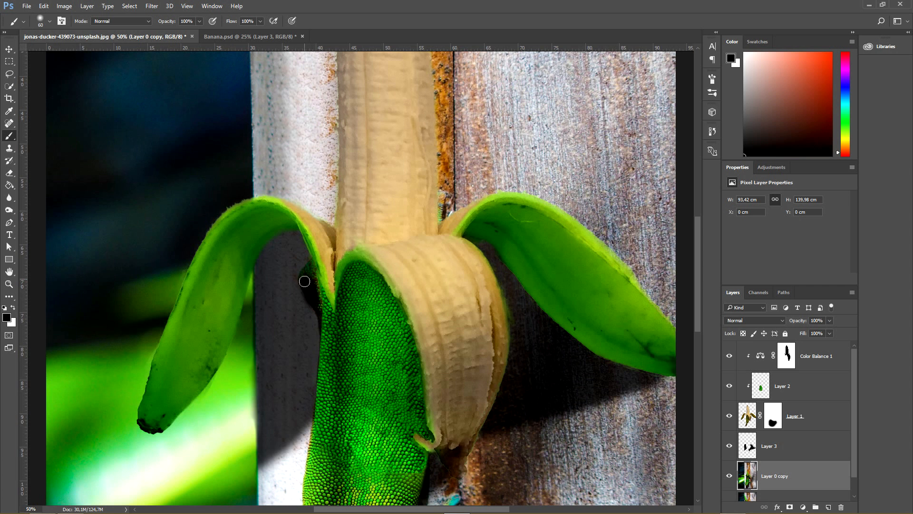
{"action": "key", "text": "ctrl+z"}
Darken the leftover gecko limb under the left peel by painting over it on the shadow layer with the 60 px brush
{"action": "left_click", "coordinate": [742, 445]}
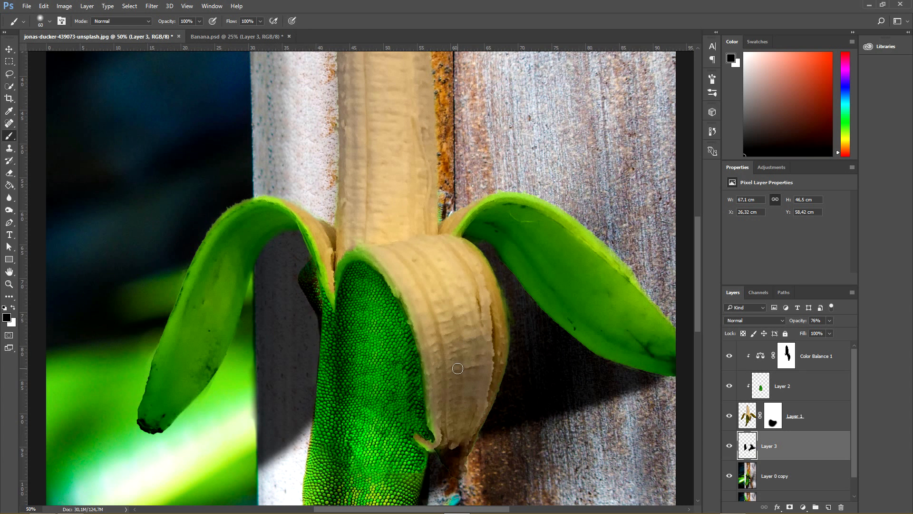
{"action": "mouse_move", "coordinate": [305, 301]}
{"action": "left_mouse_down"}
{"action": "mouse_move", "coordinate": [310, 290]}
{"action": "mouse_move", "coordinate": [315, 301]}
{"action": "mouse_move", "coordinate": [309, 279]}
{"action": "mouse_move", "coordinate": [314, 307]}
{"action": "left_mouse_up"}
{"action": "key", "text": "ctrl+minus"}
{"action": "key", "text": "ctrl+minus"}
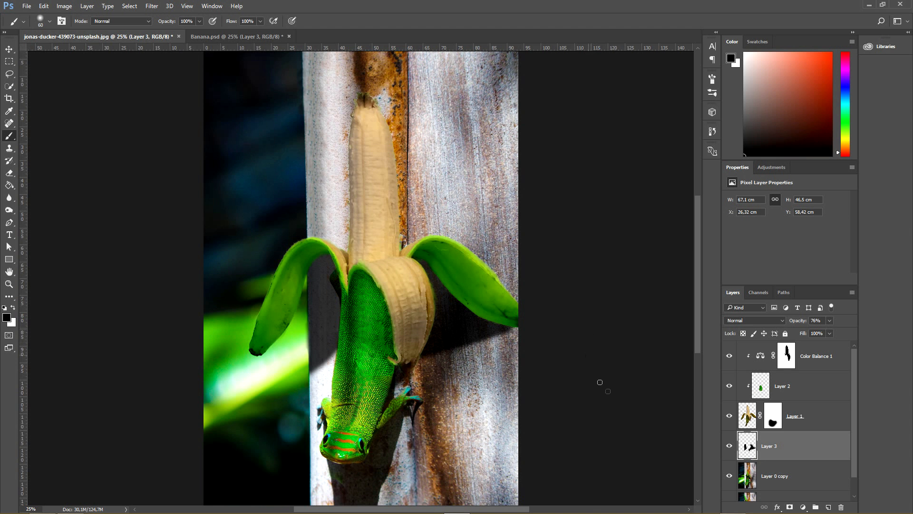
Paint a shadow along the upright banana's right edge up to its tip on the shadow layer with a 200 px brush
{"action": "left_click", "coordinate": [803, 388]}
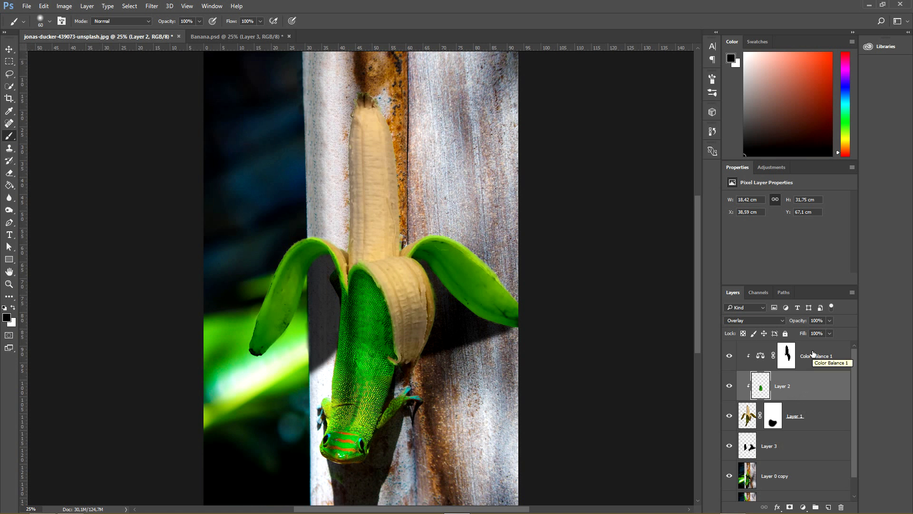
{"action": "left_click", "coordinate": [799, 447]}
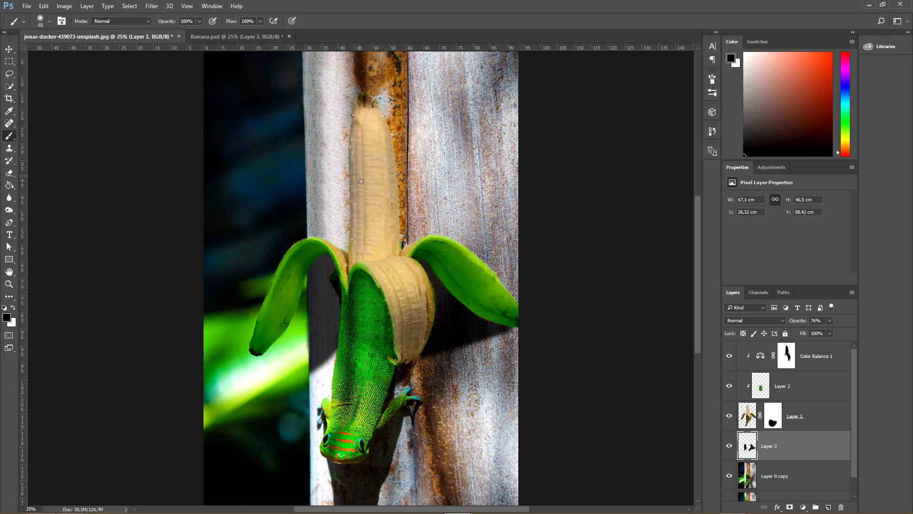
{"action": "key", "text": "bracketright"}
{"action": "key", "text": "bracketright"}
{"action": "key", "text": "bracketright"}
{"action": "key", "text": "bracketright"}
{"action": "key", "text": "bracketright"}
{"action": "key", "text": "bracketright"}
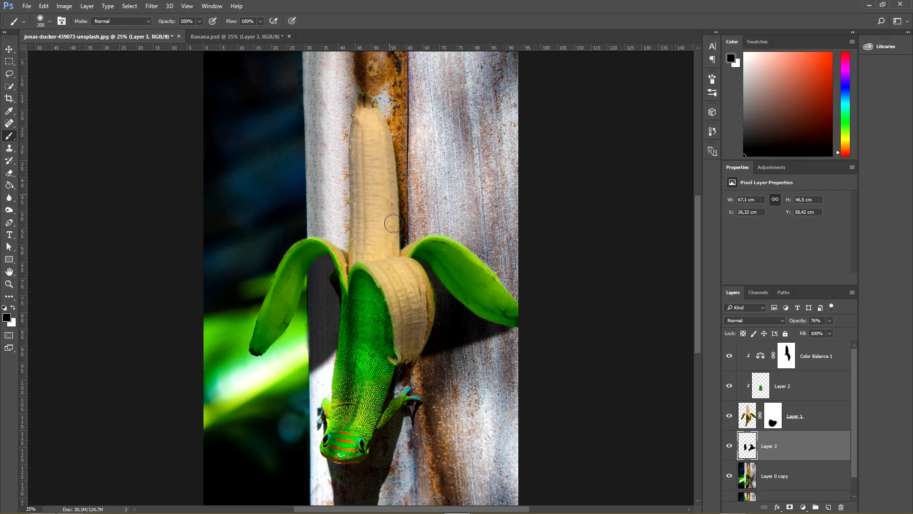
{"action": "mouse_move", "coordinate": [383, 151]}
{"action": "left_mouse_down"}
{"action": "mouse_move", "coordinate": [369, 106]}
{"action": "mouse_move", "coordinate": [392, 152]}
{"action": "mouse_move", "coordinate": [396, 251]}
{"action": "mouse_move", "coordinate": [374, 174]}
{"action": "mouse_move", "coordinate": [380, 148]}
{"action": "mouse_move", "coordinate": [395, 185]}
{"action": "mouse_move", "coordinate": [378, 217]}
{"action": "mouse_move", "coordinate": [383, 162]}
{"action": "mouse_move", "coordinate": [374, 132]}
{"action": "mouse_move", "coordinate": [390, 195]}
{"action": "mouse_move", "coordinate": [389, 127]}
{"action": "mouse_move", "coordinate": [380, 162]}
{"action": "mouse_move", "coordinate": [375, 101]}
{"action": "left_mouse_up"}
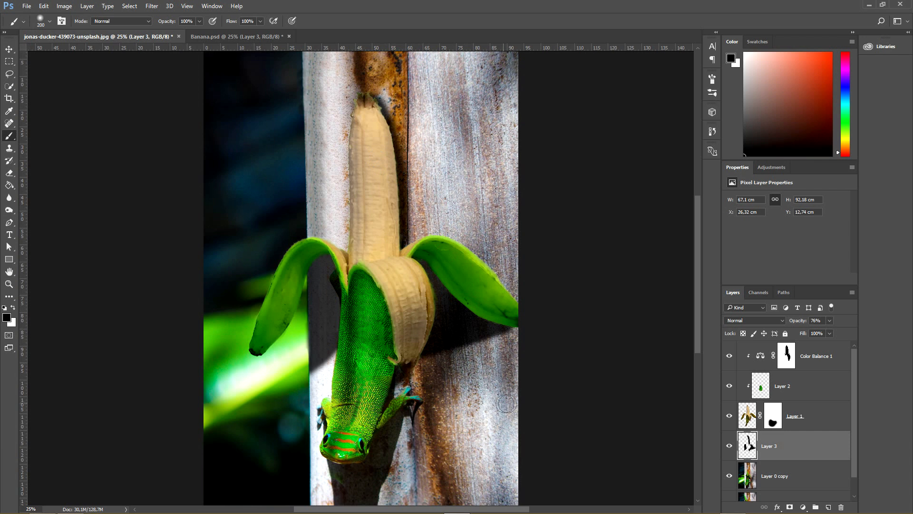
Darken the shaded areas of the green side peels on the banana layer with a 125 px Burn tool set to Shadows
{"action": "mouse_move", "coordinate": [696, 316]}
{"action": "left_mouse_down"}
{"action": "mouse_move", "coordinate": [696, 327]}
{"action": "mouse_move", "coordinate": [696, 316]}
{"action": "left_mouse_up"}
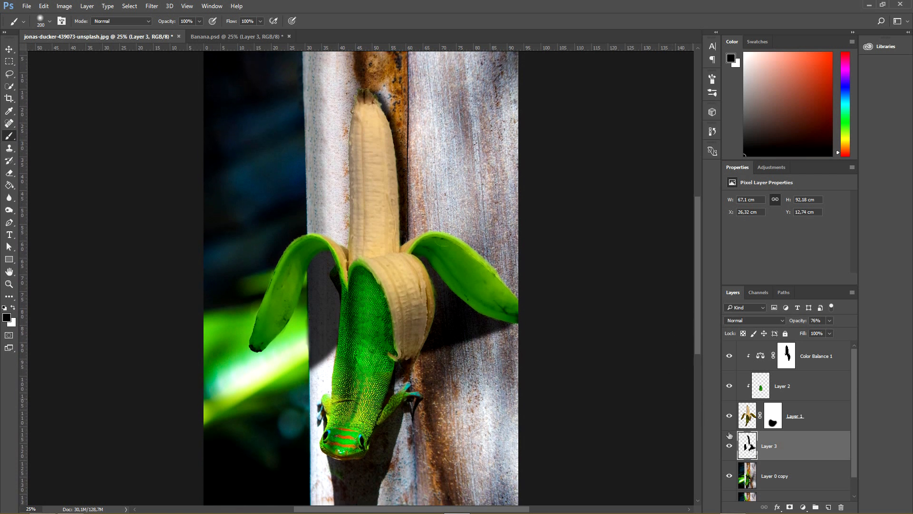
{"action": "left_click", "coordinate": [789, 478]}
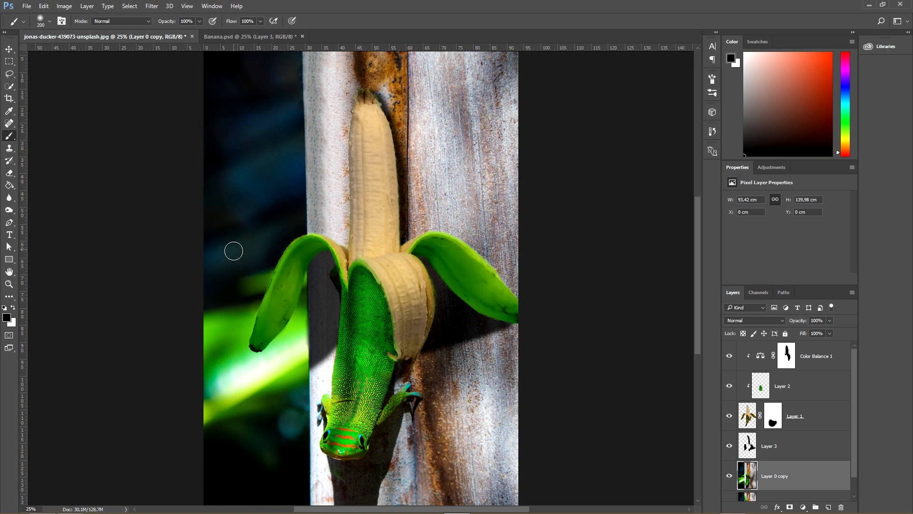
{"action": "left_click_drag", "start_coordinate": [9, 210], "coordinate": [48, 210]}
{"action": "left_click", "coordinate": [43, 218]}
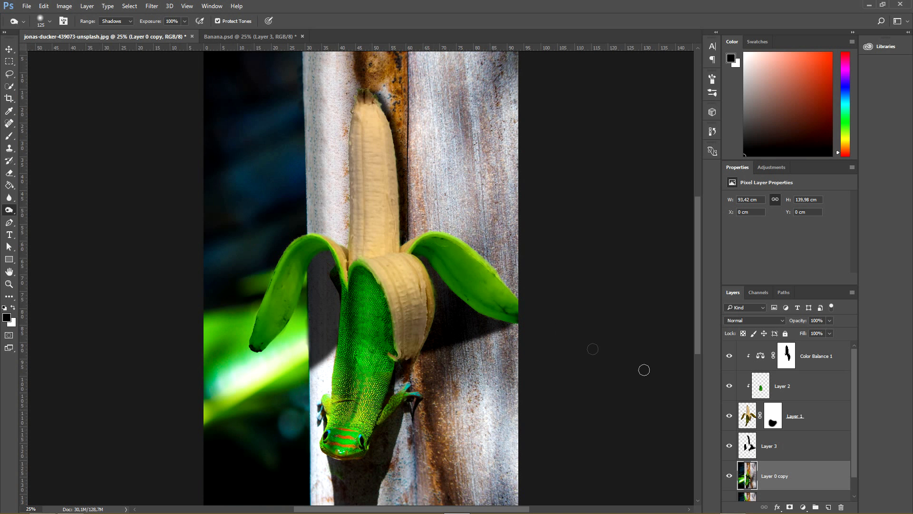
{"action": "left_click", "coordinate": [747, 415]}
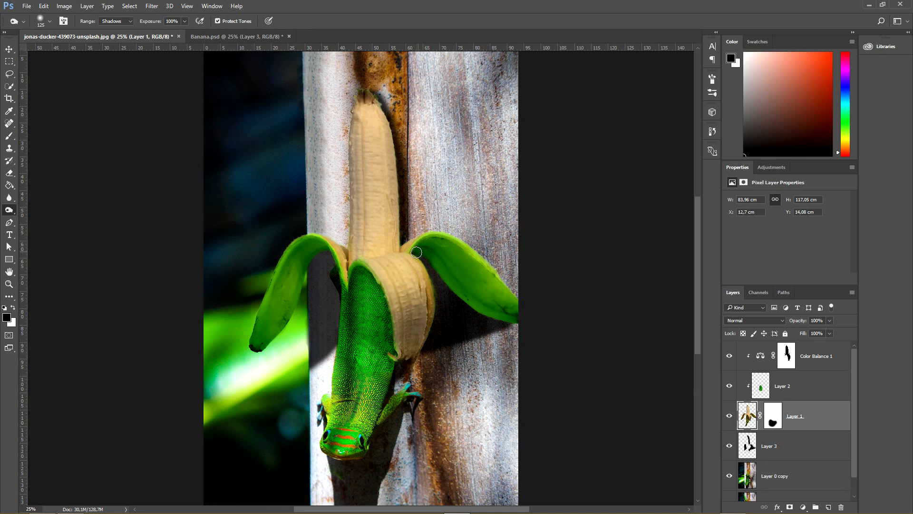
{"action": "mouse_move", "coordinate": [433, 244]}
{"action": "left_mouse_down"}
{"action": "mouse_move", "coordinate": [413, 252]}
{"action": "mouse_move", "coordinate": [439, 263]}
{"action": "mouse_move", "coordinate": [436, 250]}
{"action": "mouse_move", "coordinate": [457, 258]}
{"action": "mouse_move", "coordinate": [445, 244]}
{"action": "mouse_move", "coordinate": [462, 255]}
{"action": "mouse_move", "coordinate": [435, 261]}
{"action": "mouse_move", "coordinate": [464, 291]}
{"action": "mouse_move", "coordinate": [454, 274]}
{"action": "mouse_move", "coordinate": [439, 282]}
{"action": "mouse_move", "coordinate": [445, 272]}
{"action": "mouse_move", "coordinate": [462, 286]}
{"action": "mouse_move", "coordinate": [478, 277]}
{"action": "mouse_move", "coordinate": [465, 259]}
{"action": "mouse_move", "coordinate": [486, 279]}
{"action": "mouse_move", "coordinate": [464, 256]}
{"action": "mouse_move", "coordinate": [489, 281]}
{"action": "mouse_move", "coordinate": [464, 269]}
{"action": "mouse_move", "coordinate": [463, 281]}
{"action": "mouse_move", "coordinate": [445, 280]}
{"action": "mouse_move", "coordinate": [456, 299]}
{"action": "mouse_move", "coordinate": [418, 253]}
{"action": "mouse_move", "coordinate": [427, 244]}
{"action": "mouse_move", "coordinate": [419, 254]}
{"action": "mouse_move", "coordinate": [426, 245]}
{"action": "mouse_move", "coordinate": [431, 258]}
{"action": "mouse_move", "coordinate": [419, 254]}
{"action": "mouse_move", "coordinate": [434, 268]}
{"action": "mouse_move", "coordinate": [430, 242]}
{"action": "mouse_move", "coordinate": [411, 246]}
{"action": "mouse_move", "coordinate": [450, 246]}
{"action": "mouse_move", "coordinate": [439, 242]}
{"action": "mouse_move", "coordinate": [474, 257]}
{"action": "mouse_move", "coordinate": [488, 275]}
{"action": "mouse_move", "coordinate": [463, 269]}
{"action": "mouse_move", "coordinate": [497, 287]}
{"action": "mouse_move", "coordinate": [469, 271]}
{"action": "mouse_move", "coordinate": [492, 287]}
{"action": "mouse_move", "coordinate": [484, 291]}
{"action": "mouse_move", "coordinate": [473, 280]}
{"action": "mouse_move", "coordinate": [505, 284]}
{"action": "left_mouse_up"}
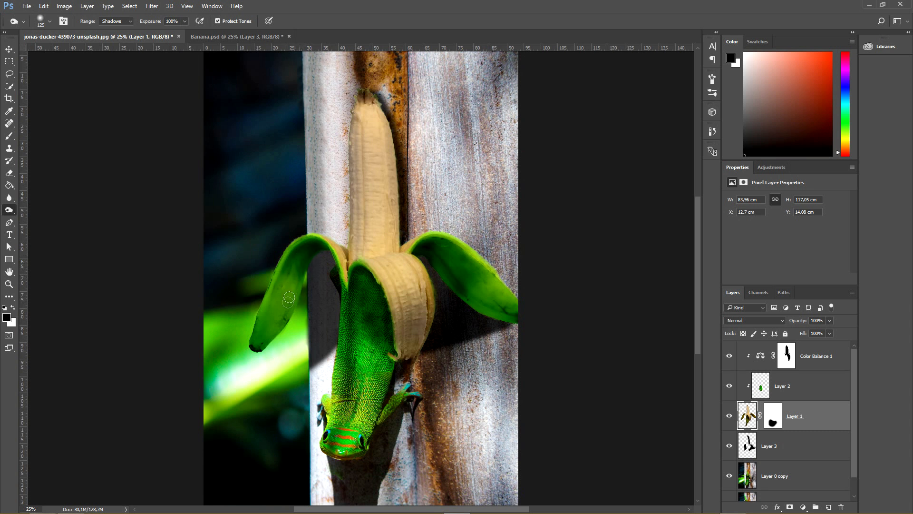
{"action": "mouse_move", "coordinate": [291, 285]}
{"action": "left_mouse_down"}
{"action": "mouse_move", "coordinate": [281, 299]}
{"action": "mouse_move", "coordinate": [296, 285]}
{"action": "left_mouse_up"}
{"action": "mouse_move", "coordinate": [286, 288]}
{"action": "left_mouse_down"}
{"action": "mouse_move", "coordinate": [295, 271]}
{"action": "mouse_move", "coordinate": [282, 321]}
{"action": "mouse_move", "coordinate": [299, 286]}
{"action": "mouse_move", "coordinate": [276, 353]}
{"action": "left_mouse_up"}
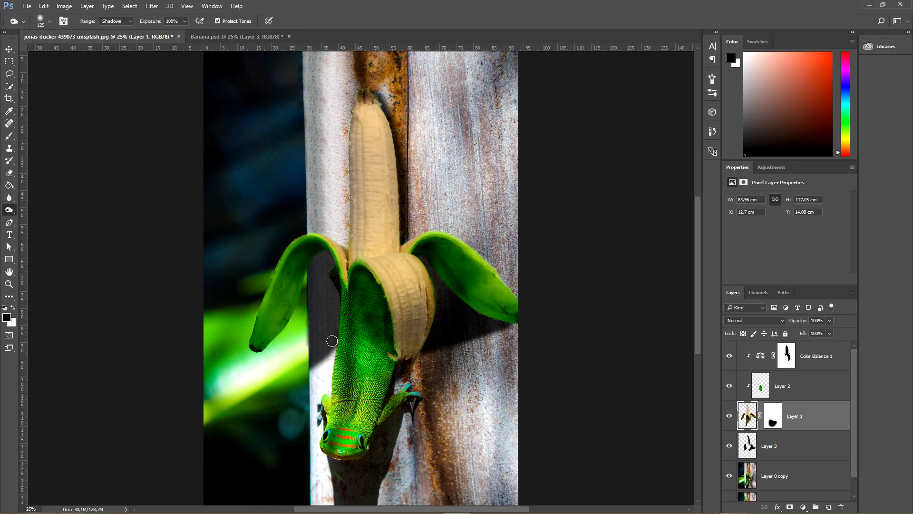
Load the banana's outline as a selection and paint the upright banana white on a new clipped layer, using 300 px and 125 px brushes
{"action": "left_click", "coordinate": [829, 507]}
{"action": "left_click", "coordinate": [752, 451], "text": "ctrl"}
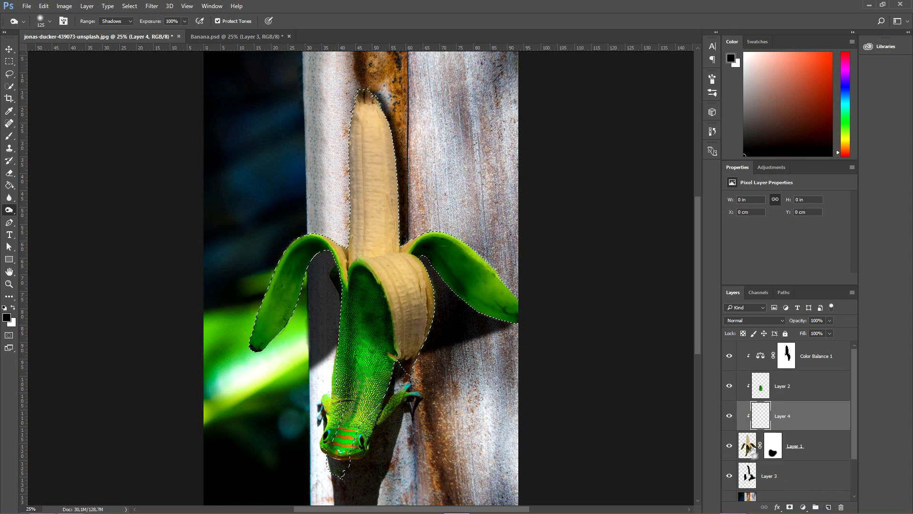
{"action": "key", "text": "b"}
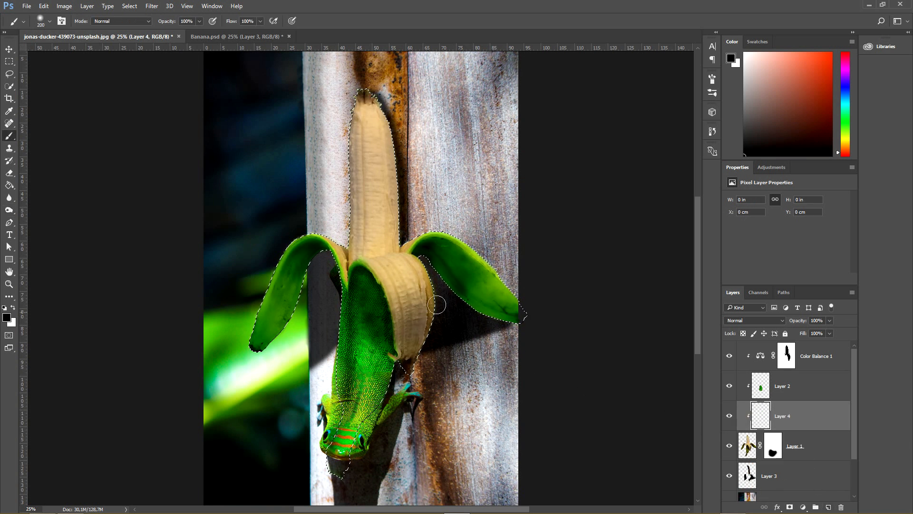
{"action": "left_click", "coordinate": [12, 307]}
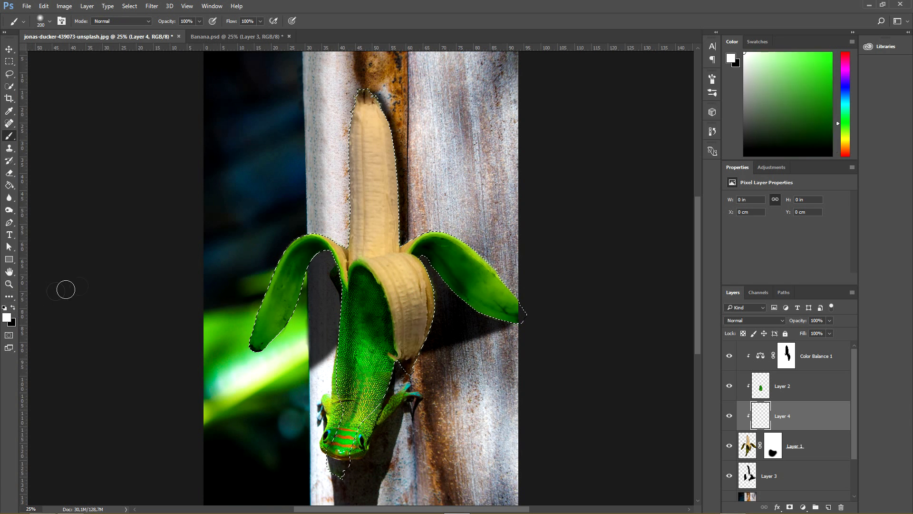
{"action": "key", "text": "bracketright"}
{"action": "key", "text": "bracketright"}
{"action": "left_click", "coordinate": [367, 90]}
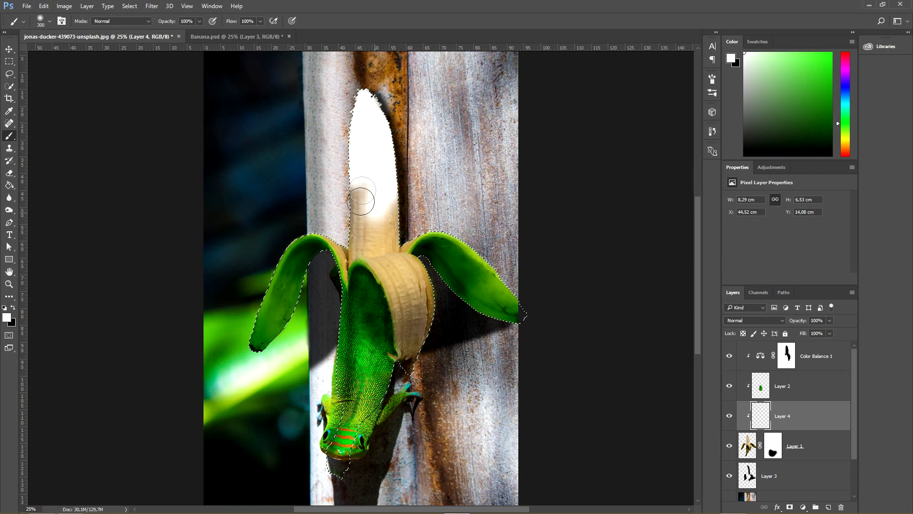
{"action": "key", "text": "bracketleft"}
{"action": "key", "text": "bracketleft"}
{"action": "left_click", "coordinate": [359, 242]}
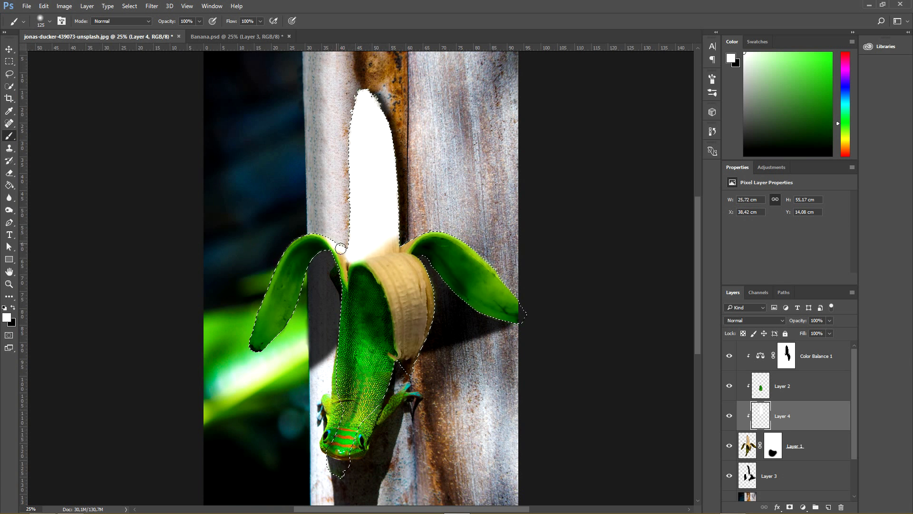
Paint white over the base of the upright banana where the peels meet, using 50 px and 80 px brushes on the clipped layer
{"action": "key", "text": "bracketleft"}
{"action": "key", "text": "bracketleft"}
{"action": "key", "text": "bracketleft"}
{"action": "key", "text": "bracketleft"}
{"action": "key", "text": "bracketleft"}
{"action": "key", "text": "bracketleft"}
{"action": "left_click_drag", "start_coordinate": [345, 271], "coordinate": [347, 278]}
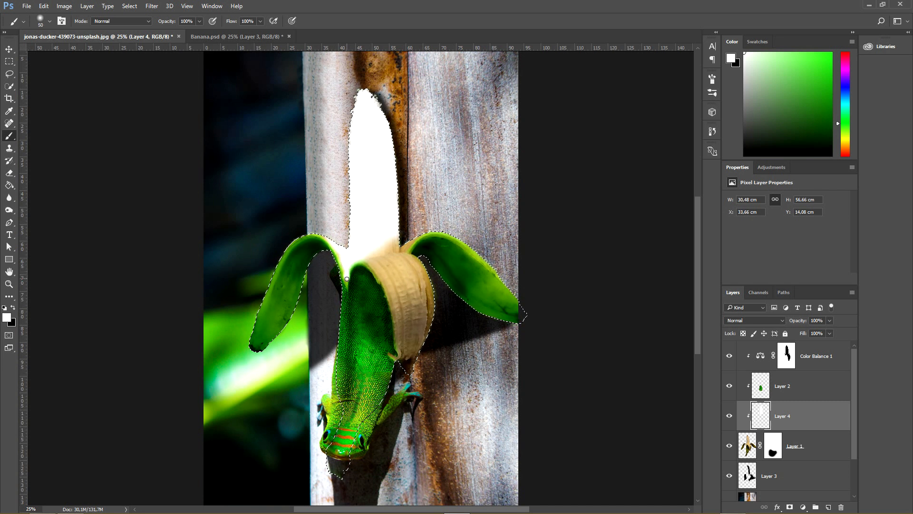
{"action": "key", "text": "bracketright"}
{"action": "key", "text": "bracketright"}
{"action": "key", "text": "bracketright"}
{"action": "mouse_move", "coordinate": [392, 260]}
{"action": "left_mouse_down"}
{"action": "mouse_move", "coordinate": [392, 241]}
{"action": "mouse_move", "coordinate": [388, 257]}
{"action": "mouse_move", "coordinate": [400, 250]}
{"action": "left_mouse_up"}
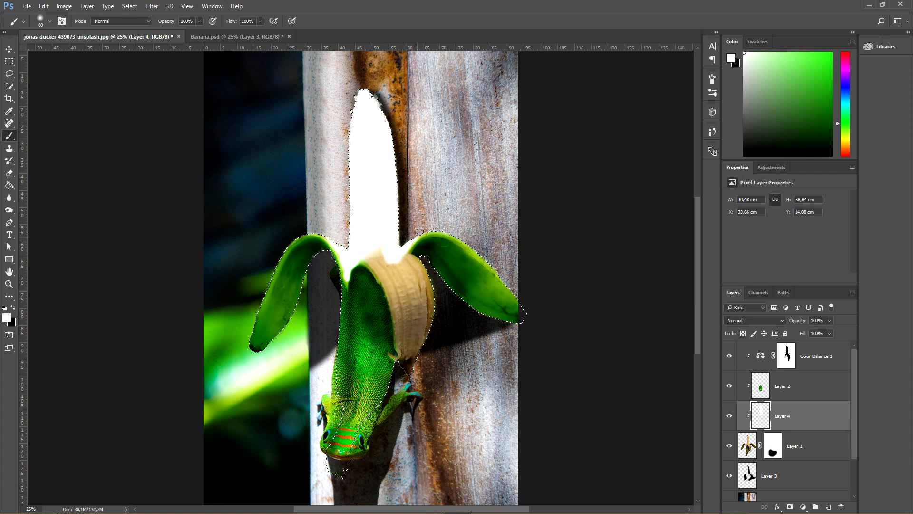
Paint the pale inner side of the front hanging peel white, finishing with a 70 px brush, and deselect the banana outline
{"action": "mouse_move", "coordinate": [389, 257]}
{"action": "left_mouse_down"}
{"action": "mouse_move", "coordinate": [398, 290]}
{"action": "mouse_move", "coordinate": [395, 269]}
{"action": "mouse_move", "coordinate": [409, 279]}
{"action": "mouse_move", "coordinate": [414, 271]}
{"action": "mouse_move", "coordinate": [428, 299]}
{"action": "mouse_move", "coordinate": [412, 294]}
{"action": "mouse_move", "coordinate": [421, 338]}
{"action": "mouse_move", "coordinate": [422, 327]}
{"action": "mouse_move", "coordinate": [414, 347]}
{"action": "mouse_move", "coordinate": [407, 297]}
{"action": "mouse_move", "coordinate": [410, 324]}
{"action": "mouse_move", "coordinate": [388, 274]}
{"action": "mouse_move", "coordinate": [404, 314]}
{"action": "mouse_move", "coordinate": [405, 353]}
{"action": "left_mouse_up"}
{"action": "key", "text": "bracketright"}
{"action": "key", "text": "bracketright"}
{"action": "key", "text": "bracketright"}
{"action": "key", "text": "bracketright"}
{"action": "key", "text": "bracketleft"}
{"action": "key", "text": "bracketleft"}
{"action": "key", "text": "bracketleft"}
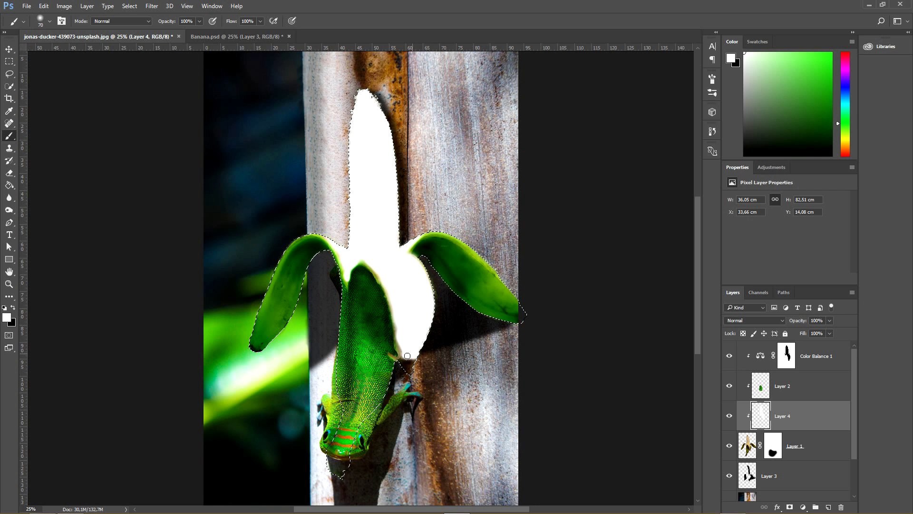
{"action": "key", "text": "ctrl+d"}
Blend the white highlight layer over the banana with Soft Light mode at 83% opacity
{"action": "left_click", "coordinate": [773, 321]}
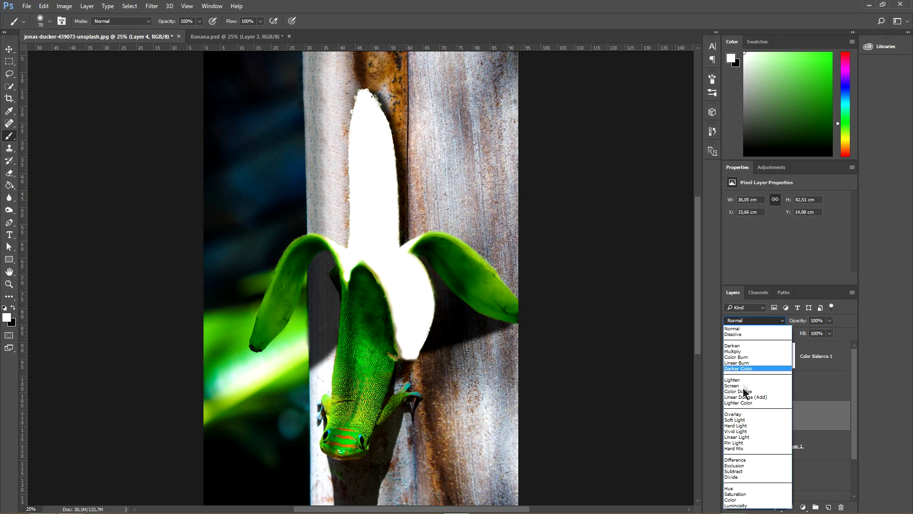
{"action": "left_click", "coordinate": [743, 419]}
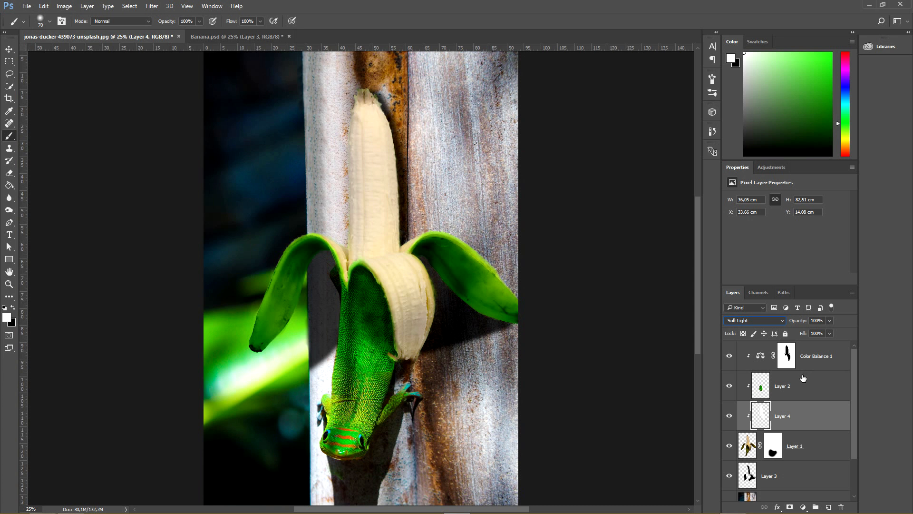
{"action": "left_click", "coordinate": [830, 321]}
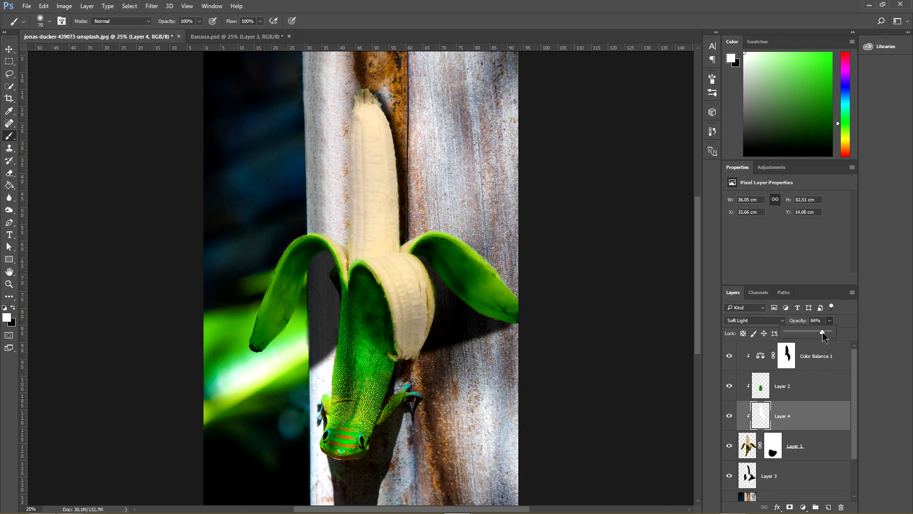
{"action": "left_click_drag", "start_coordinate": [823, 332], "coordinate": [821, 331]}
{"action": "key", "text": "v"}
{"action": "key", "text": "ctrl+minus"}
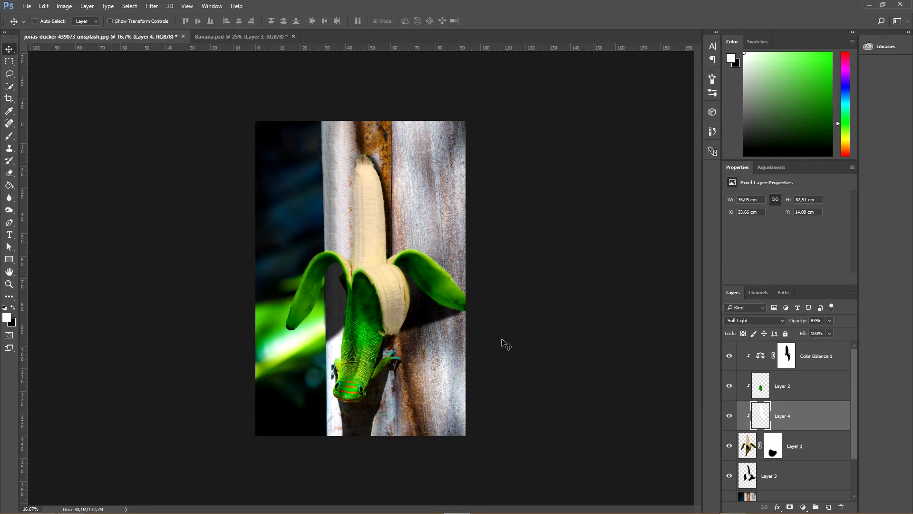
{"action": "key", "text": "ctrl+plus"}
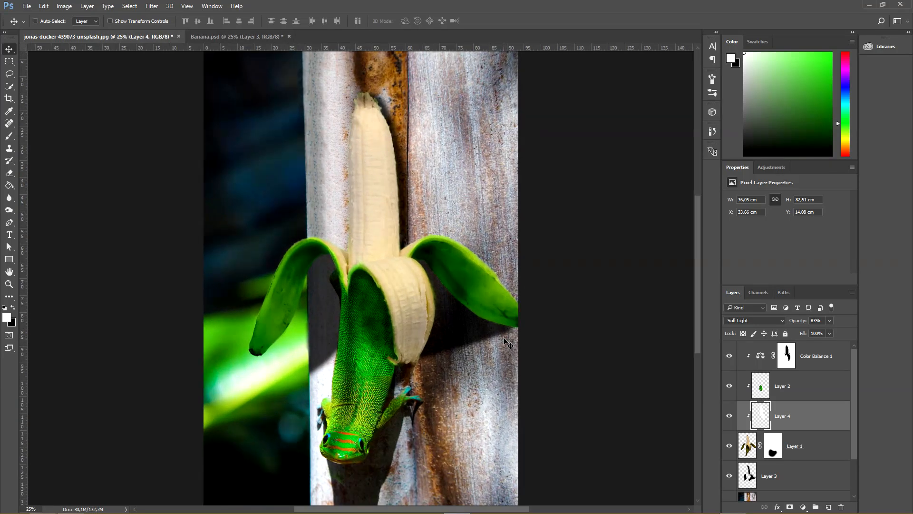